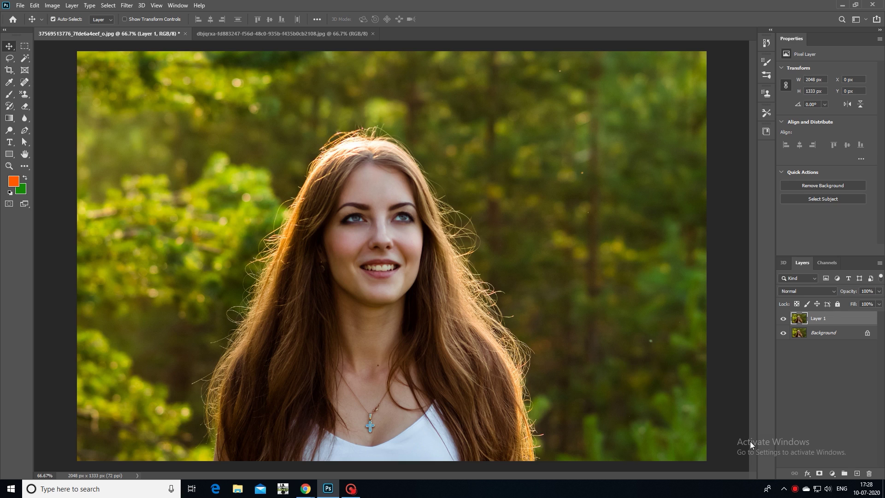
Step: Add a Selective Color adjustment layer with its settings in an enlarged floating panel
click(833, 472)
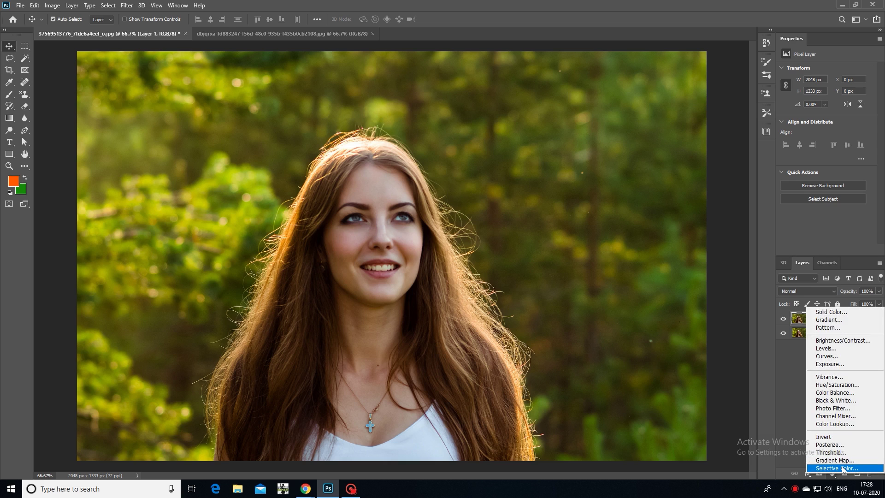
click(844, 468)
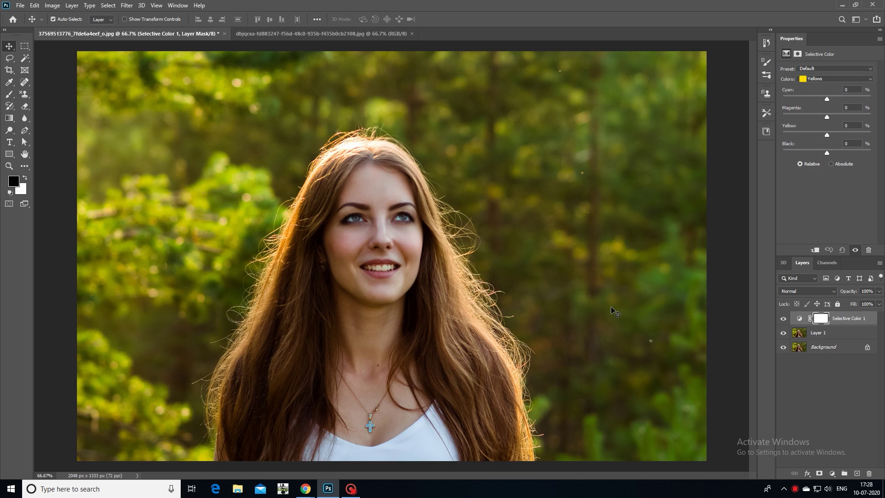
click(825, 78)
drag(789, 43, 543, 124)
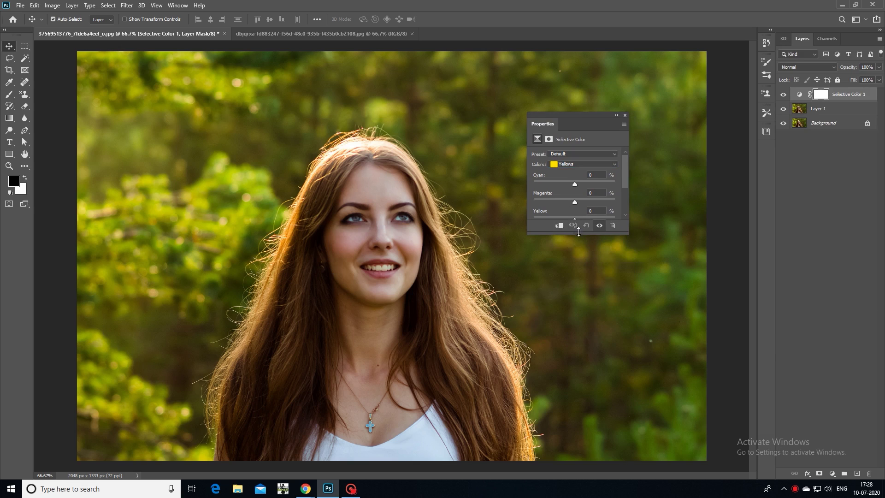
drag(578, 233, 579, 344)
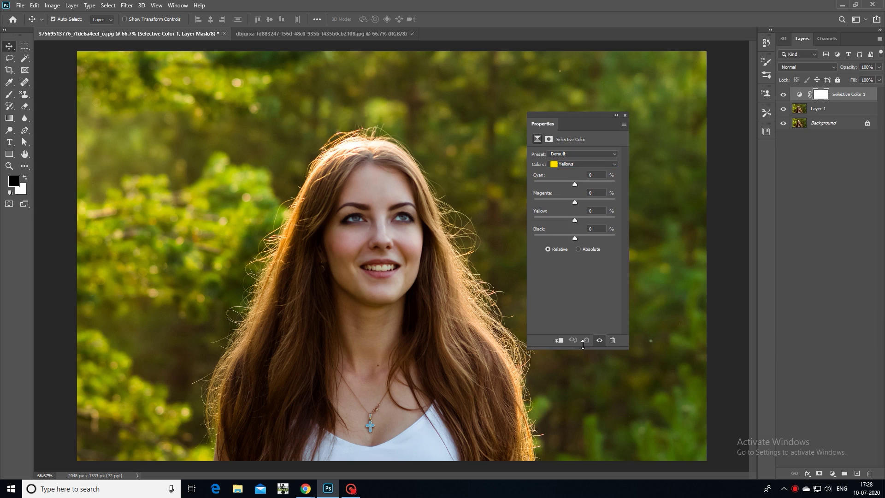
drag(587, 116, 624, 103)
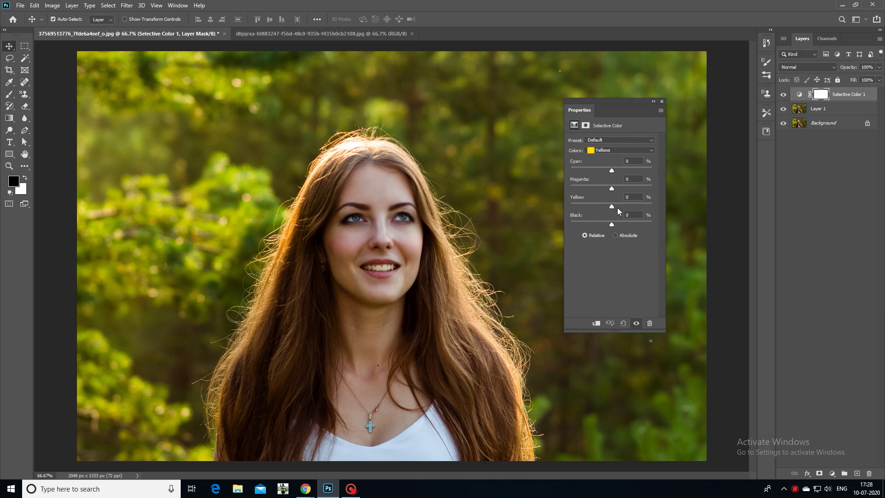
Step: Set the Yellows range to Cyan -100, Magenta +44, Yellow +51
drag(611, 171, 564, 170)
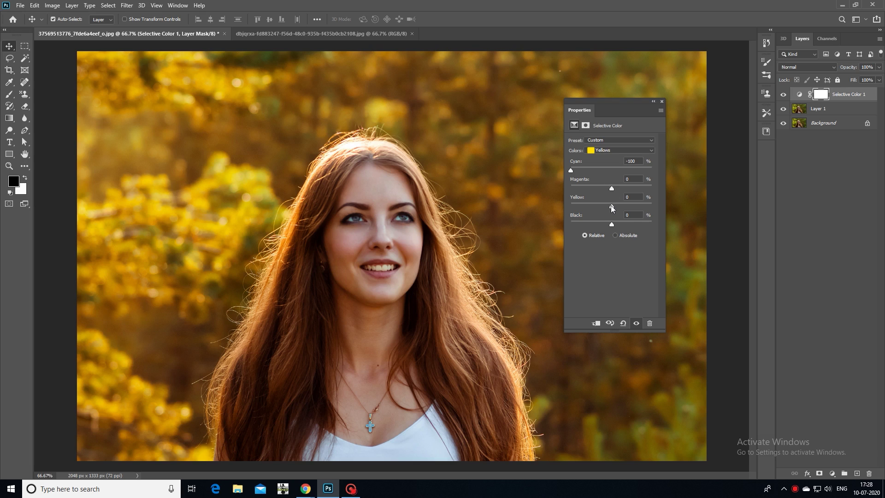
drag(602, 101, 486, 98)
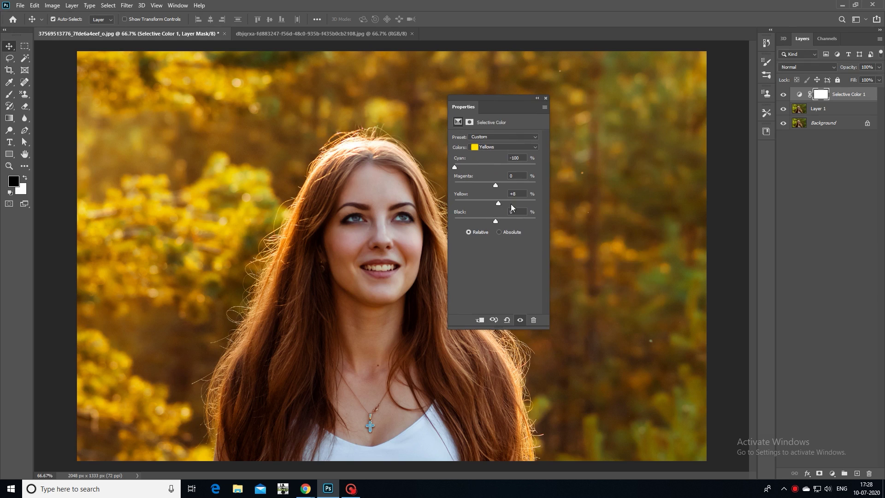
mouse_move(496, 185)
mouse_down()
mouse_move(558, 187)
mouse_move(514, 189)
mouse_up()
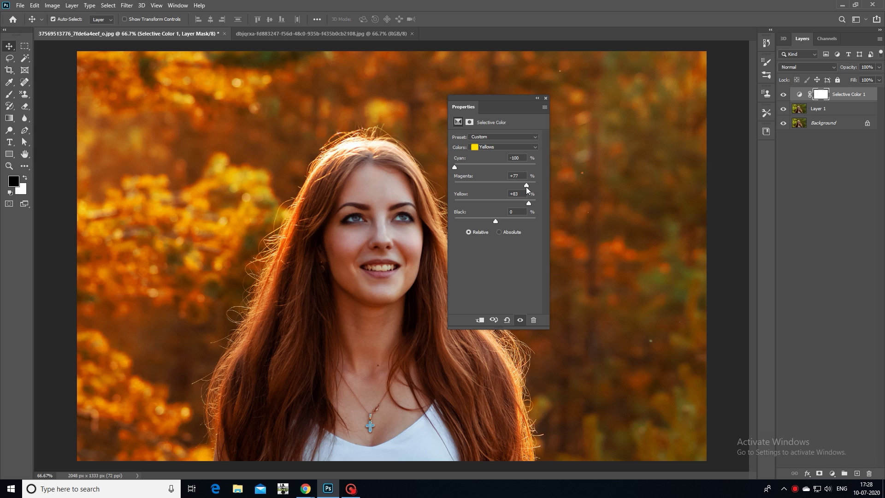
mouse_move(523, 185)
mouse_down()
mouse_move(513, 185)
mouse_move(521, 203)
mouse_up()
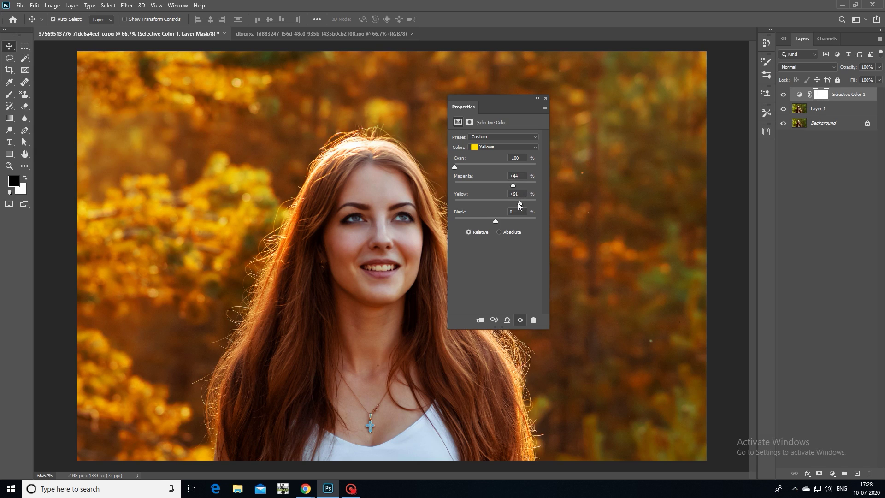
click(491, 148)
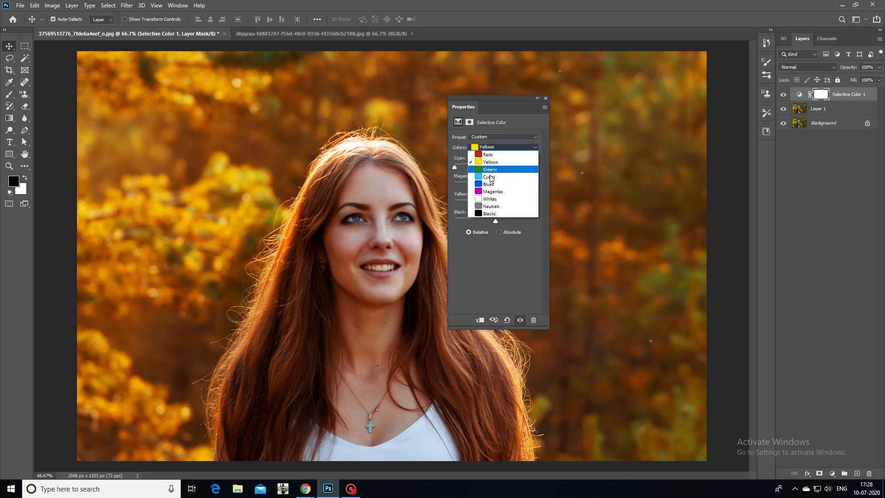
Step: Set the Selective Color Greens to Cyan -100, Magenta +82, Yellow +97, then collapse the panel
click(490, 169)
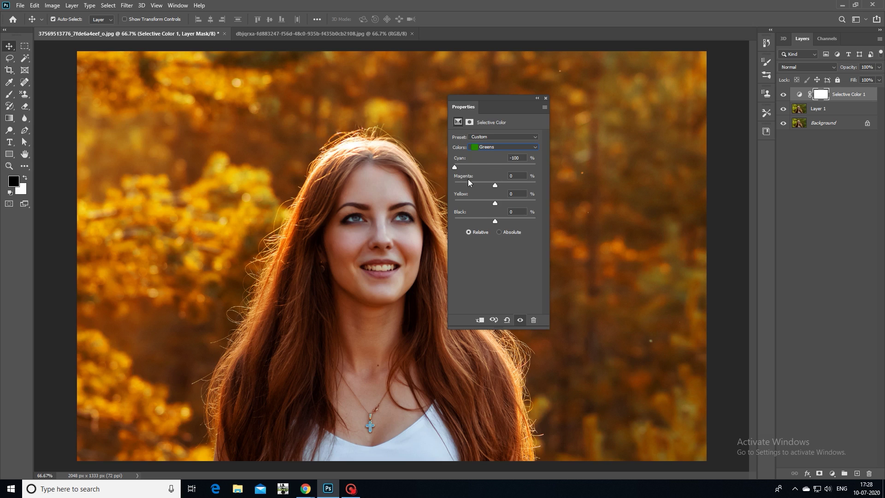
drag(487, 185, 514, 185)
drag(536, 202, 529, 185)
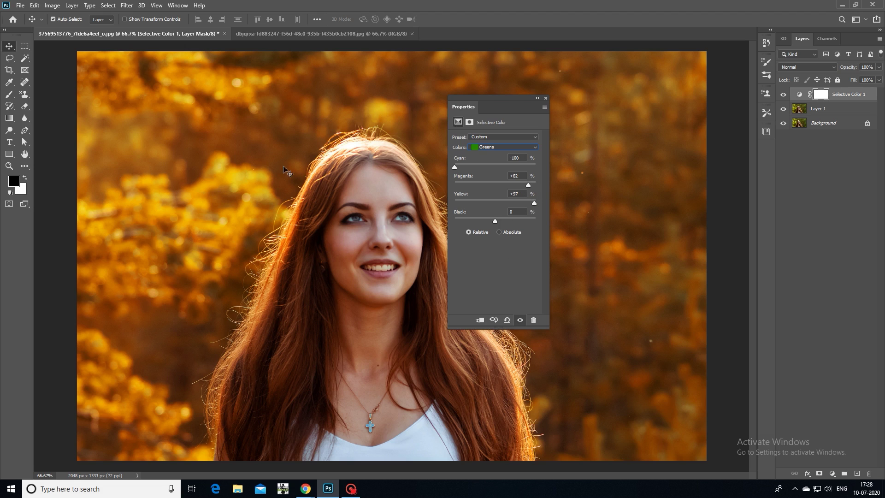
click(537, 98)
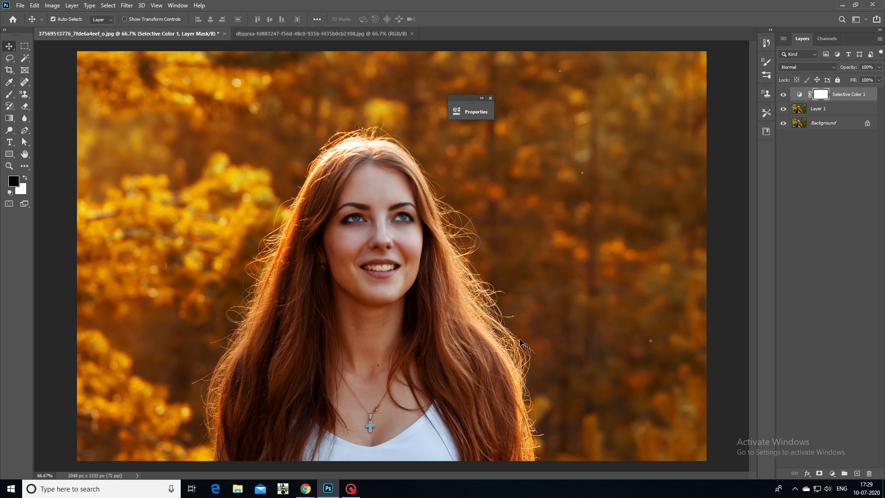
Step: Add a Hue/Saturation adjustment layer with Master Hue shifted to -9
click(836, 474)
click(847, 385)
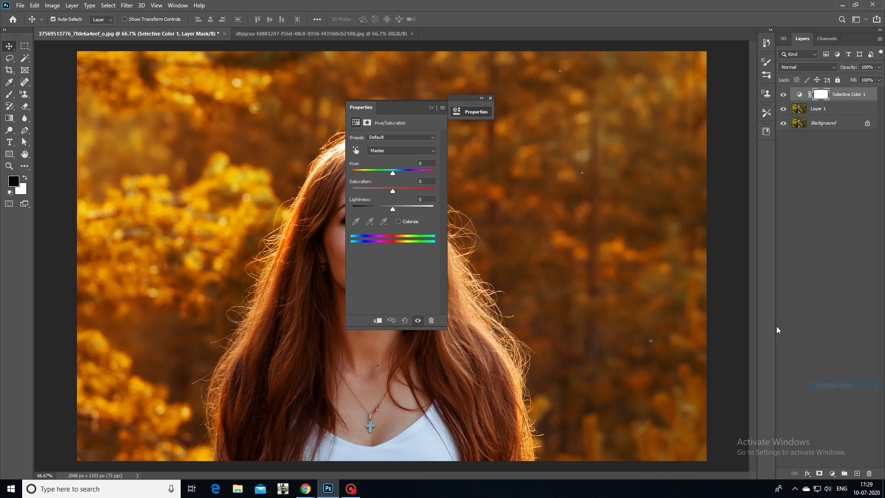
drag(405, 110, 605, 111)
mouse_move(593, 173)
mouse_down()
mouse_move(602, 173)
mouse_move(591, 176)
mouse_up()
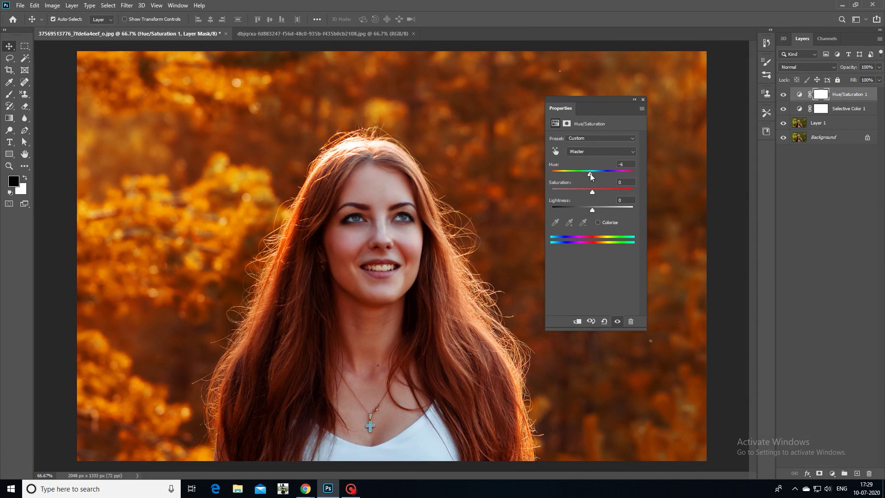
drag(590, 176, 589, 176)
Step: Shift the Reds hue to +8 and the Yellows hue to -11
click(588, 153)
click(586, 167)
drag(593, 175, 596, 175)
click(594, 151)
click(587, 173)
drag(592, 176, 588, 176)
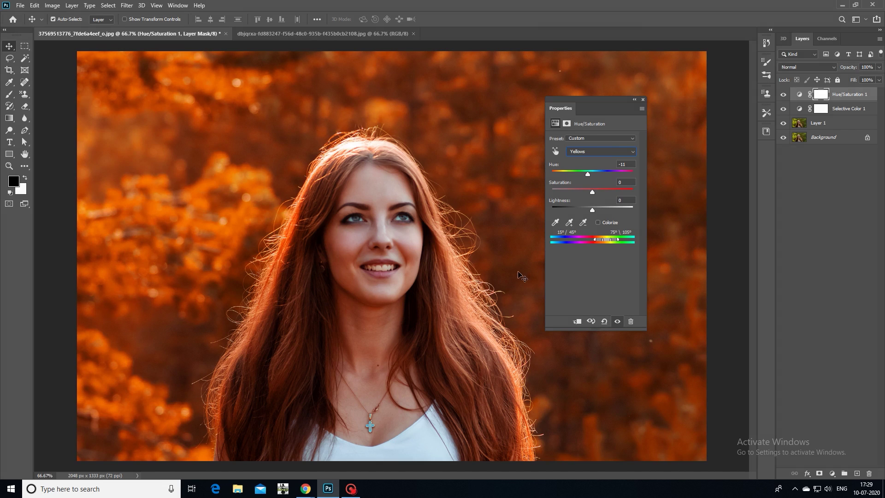
Step: Add an empty Layer 2 above the Hue/Saturation layer
drag(593, 101, 664, 82)
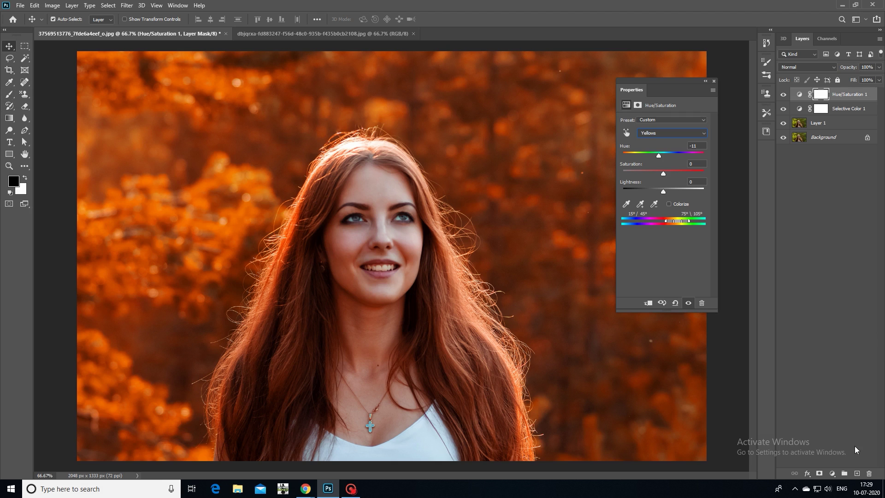
click(834, 473)
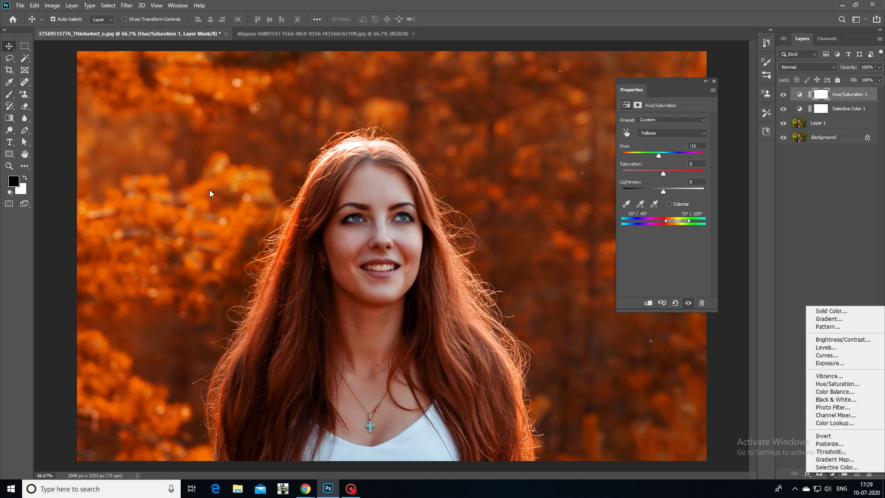
click(190, 159)
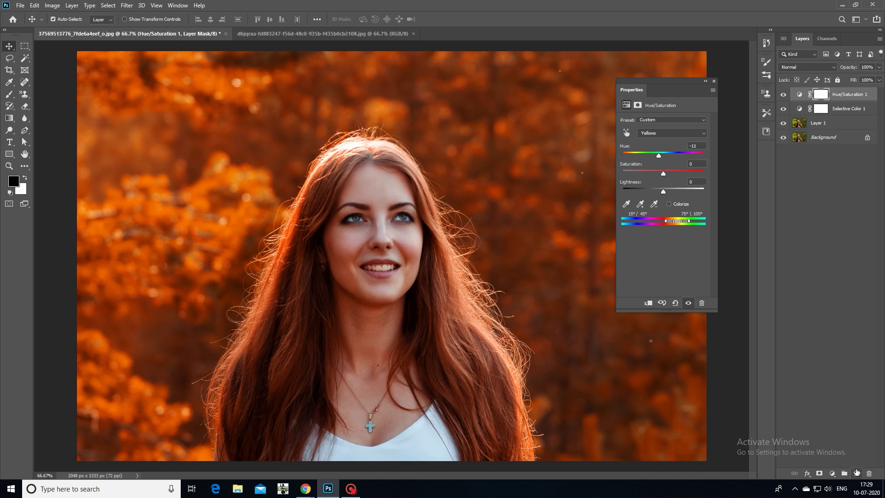
click(857, 473)
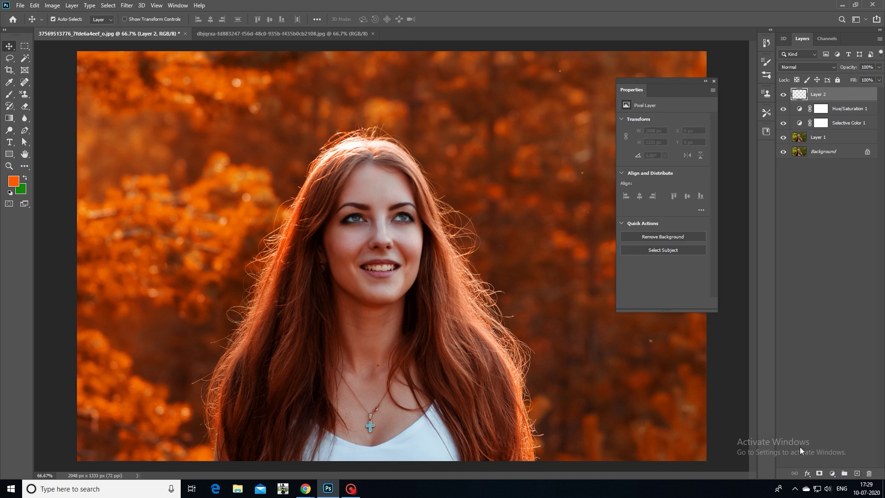
Step: Fill Layer 2 with white (#ffffff) as the foreground colour
click(13, 180)
text(ffffff)
click(849, 197)
key(alt+BackSpace)
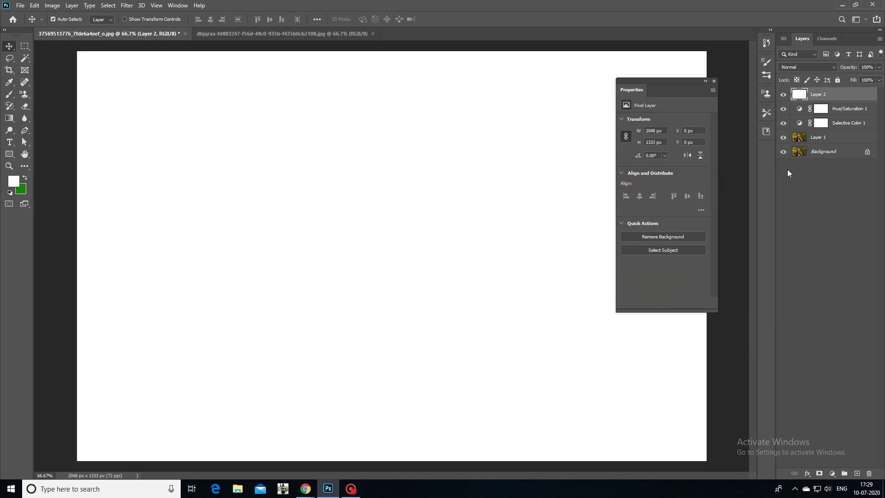
Step: Apply a Camera Raw vignette with Amount -74 and Feather 95 to Layer 2
click(127, 5)
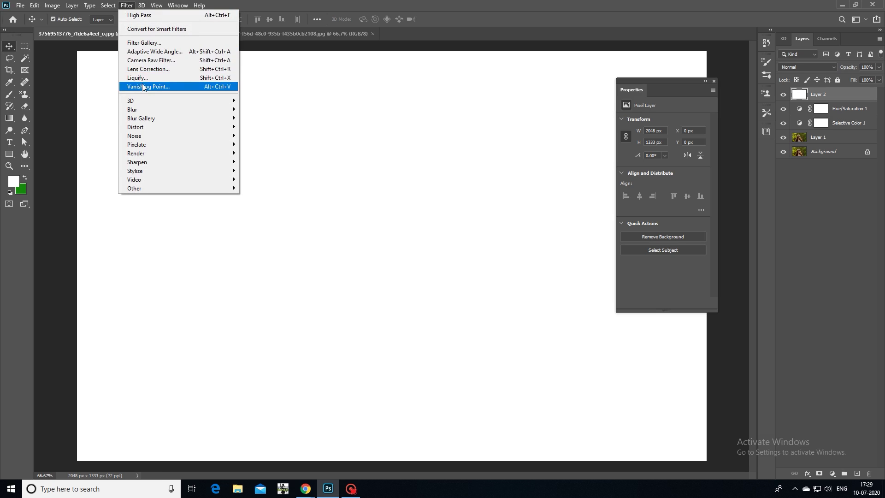
click(143, 60)
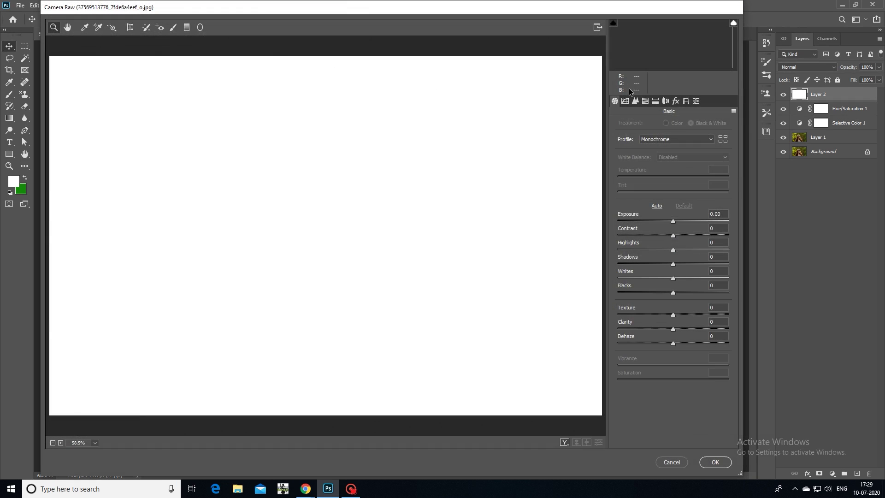
click(675, 101)
drag(673, 221, 632, 221)
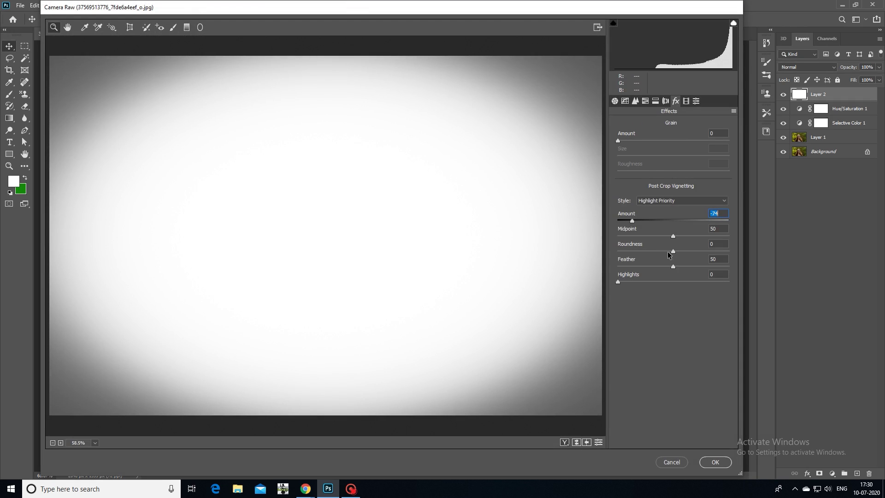
drag(674, 266, 724, 268)
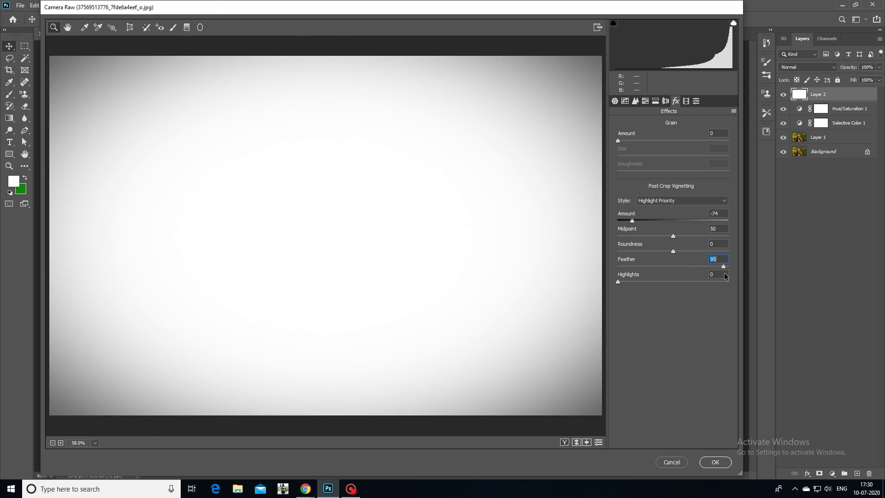
click(705, 463)
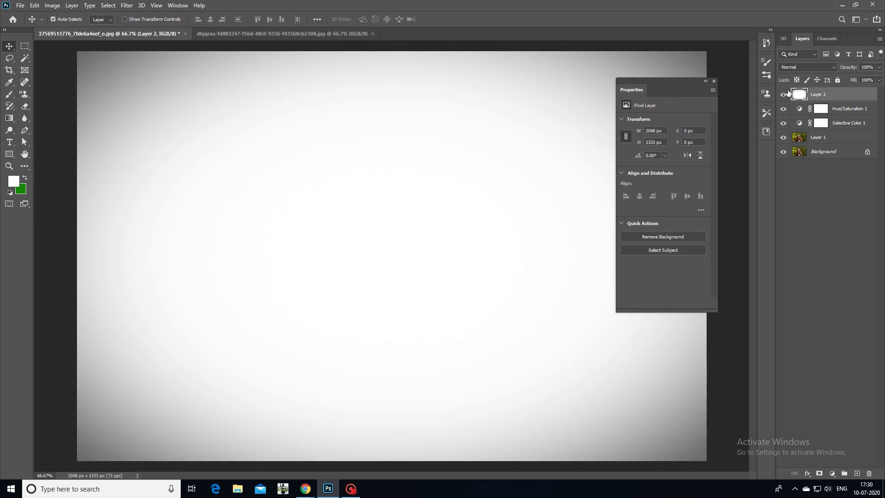
Step: Set Layer 2's blend mode to Multiply so the vignette darkens the edges
click(807, 67)
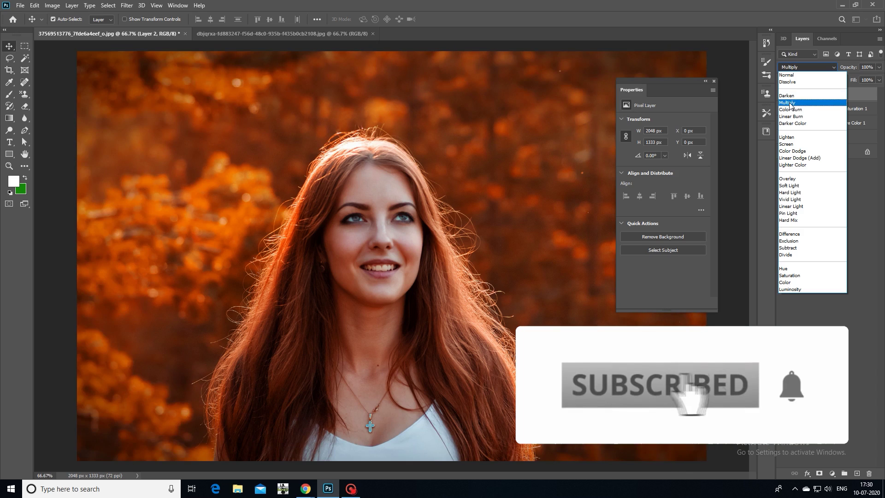
click(790, 103)
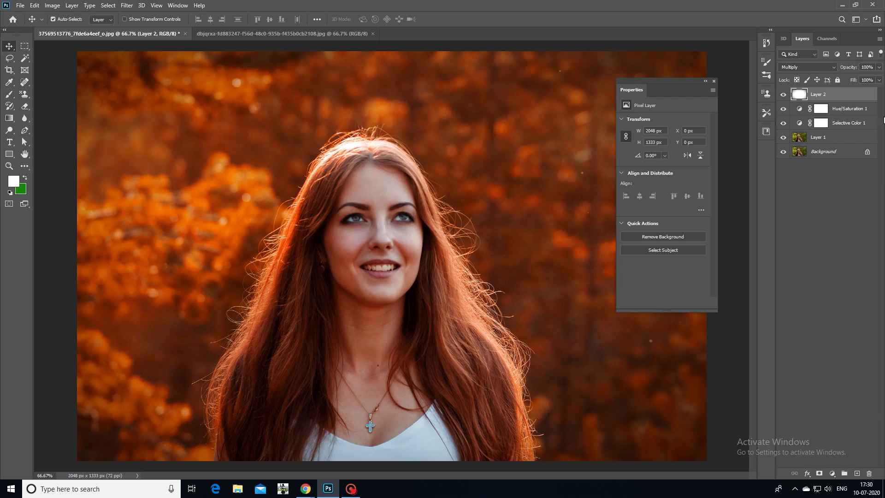
click(821, 110)
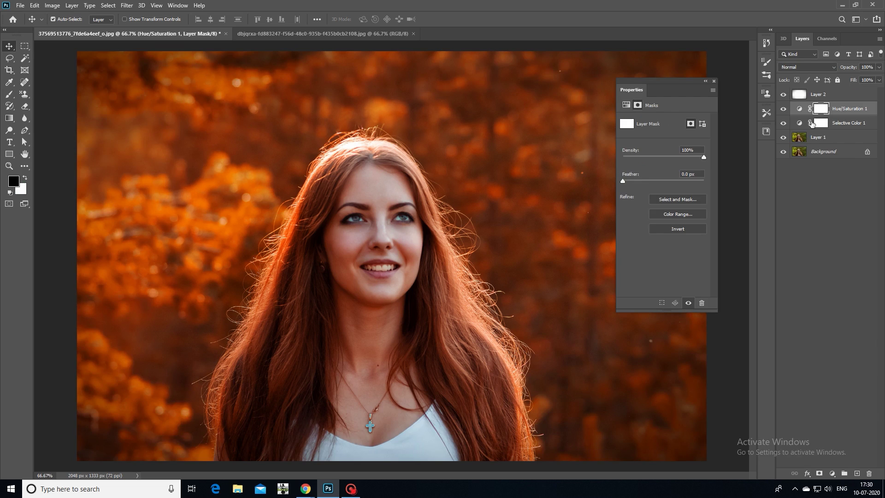
Step: Toggle Selective Color 1 off and on to compare, then select its mask
click(784, 109)
click(784, 123)
click(784, 123)
click(823, 124)
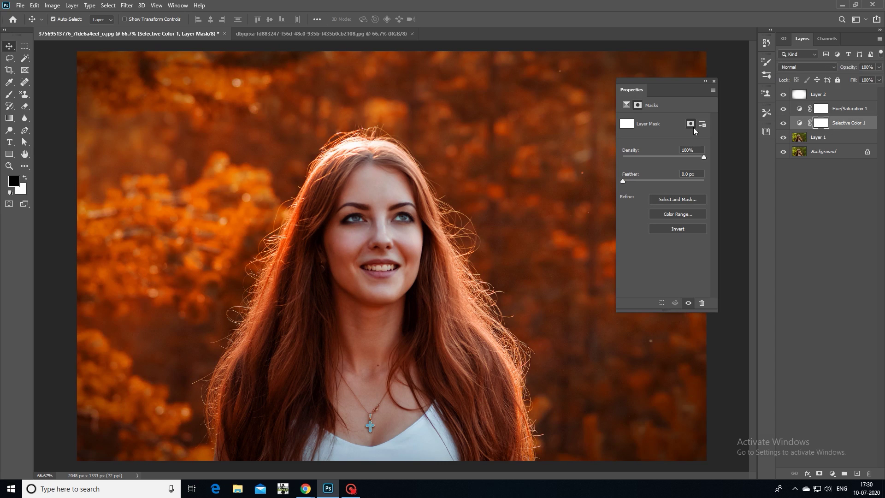
Step: Paint light grey over the woman's face on the Selective Color mask
click(9, 94)
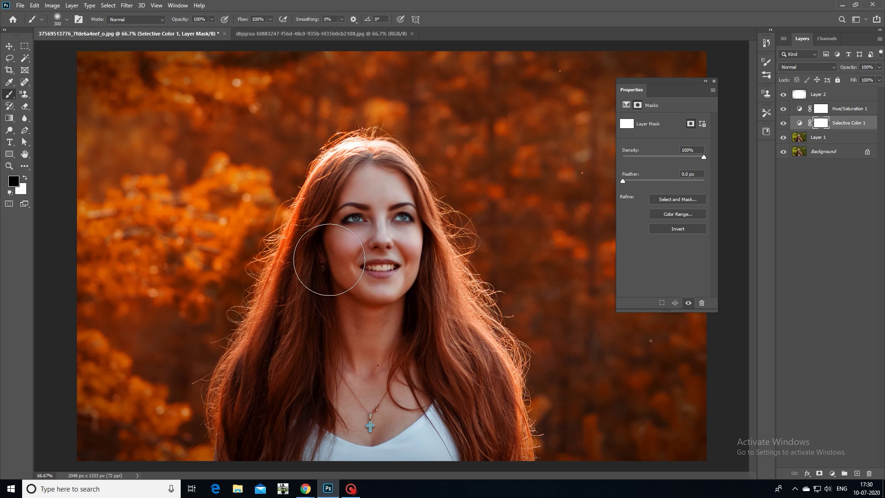
click(9, 82)
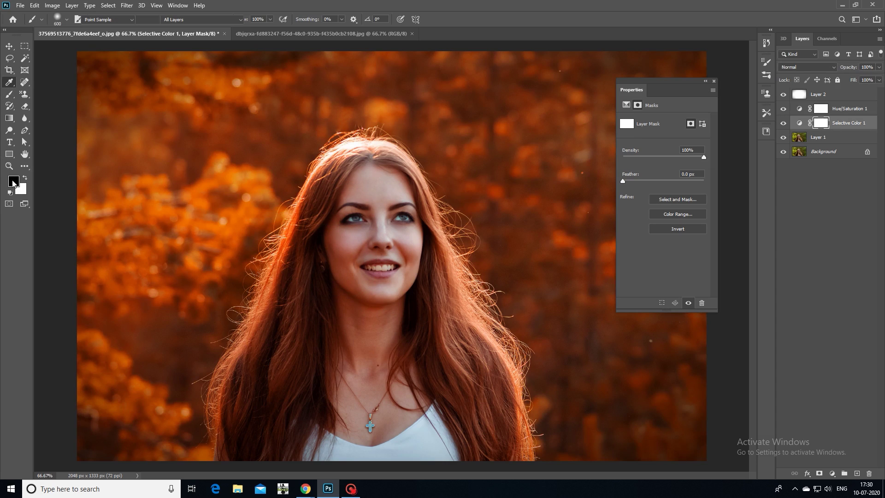
click(13, 183)
drag(660, 215, 612, 229)
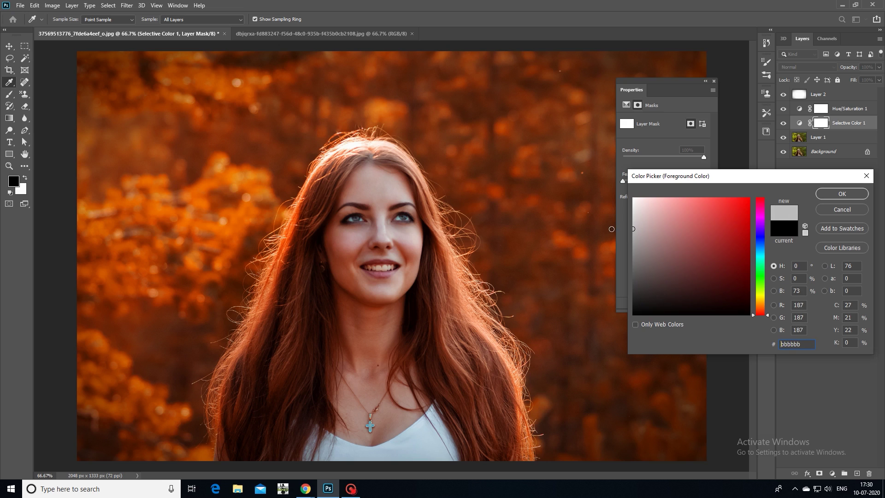
click(842, 194)
key(b)
mouse_move(361, 259)
mouse_down()
mouse_move(356, 277)
mouse_move(375, 366)
mouse_up()
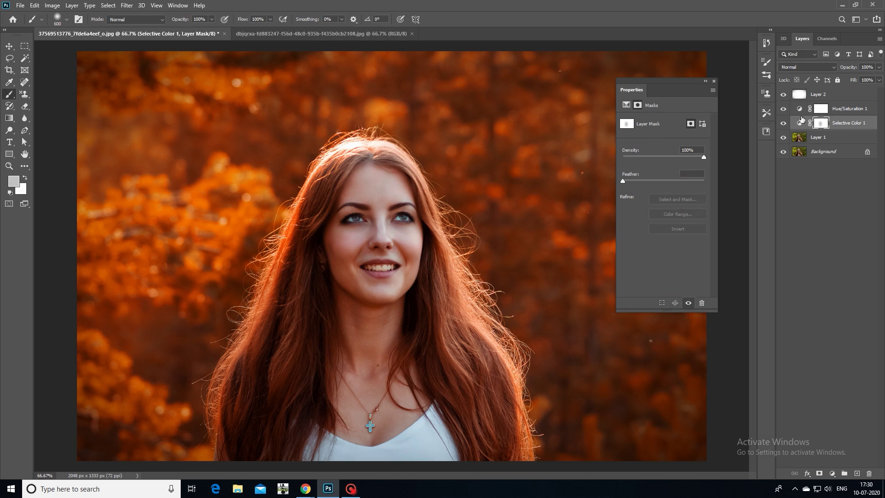
Step: Copy the face mask onto Hue/Saturation 1 and zoom out to the whole photo
drag(801, 120, 803, 109)
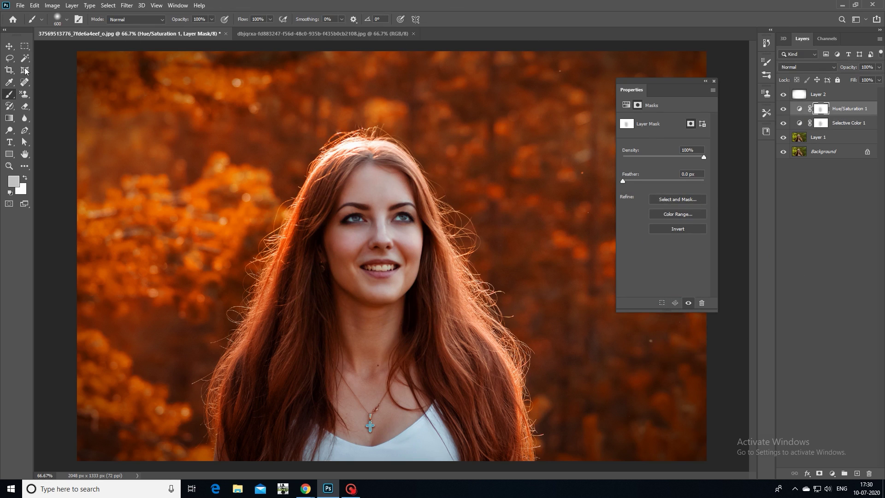
click(9, 47)
key(ctrl+minus)
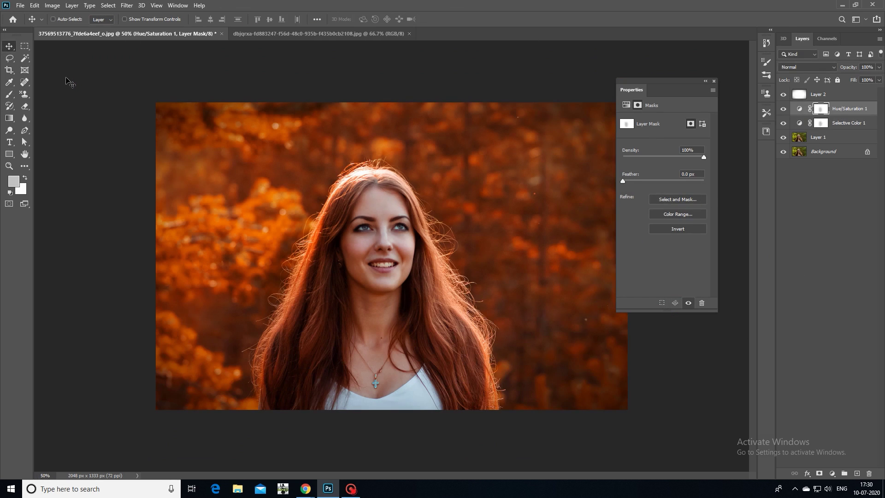
Step: Review the Selective Color 1 and Hue/Saturation 1 settings, then switch to the second photo
drag(639, 93, 672, 103)
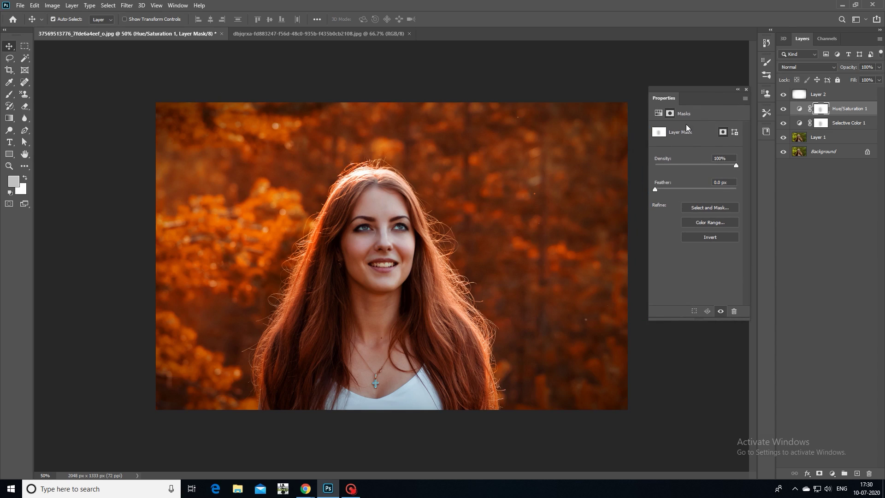
click(801, 123)
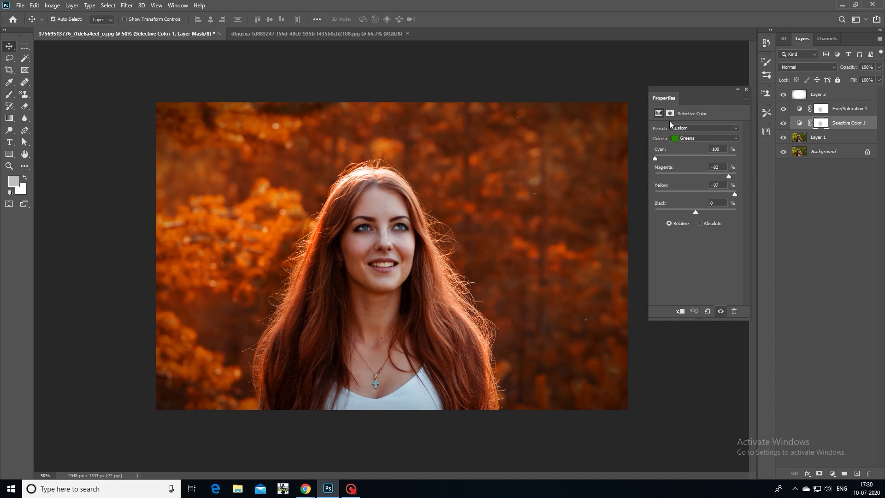
drag(664, 101, 566, 80)
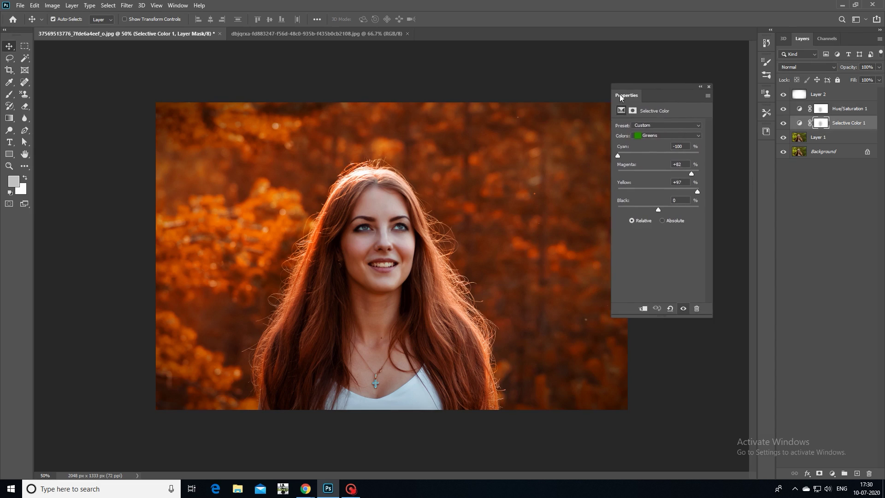
click(801, 111)
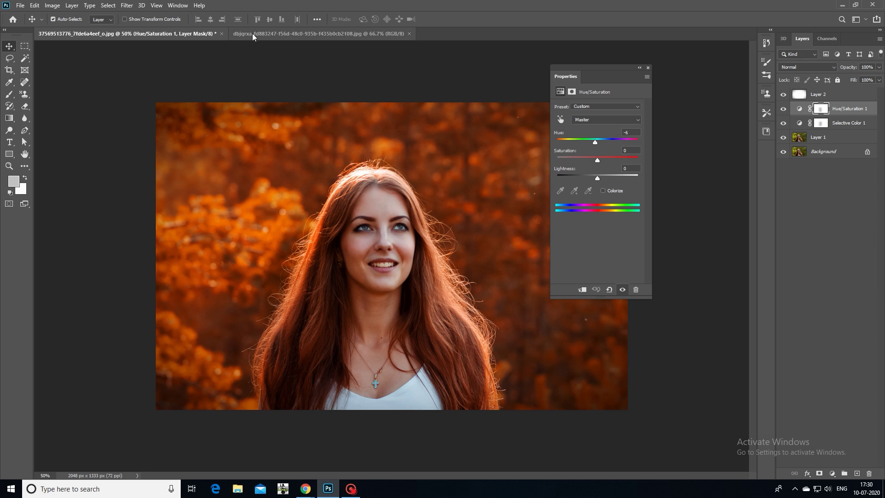
drag(590, 69, 632, 78)
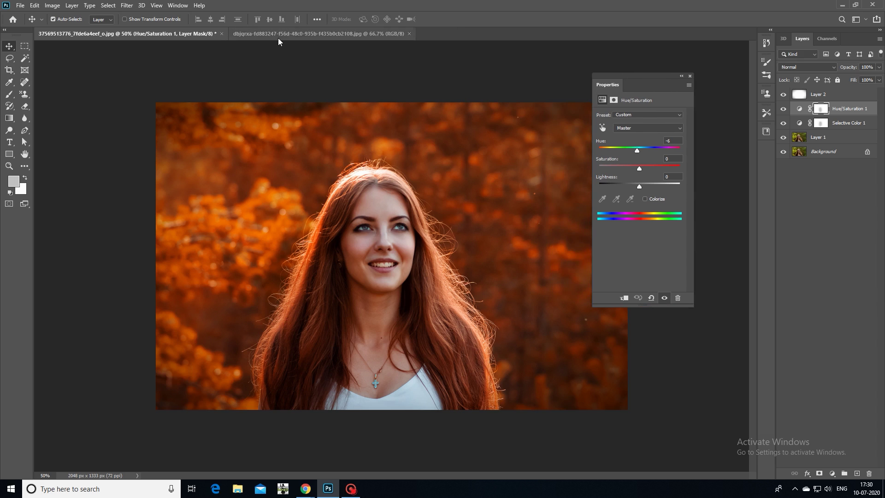
click(283, 41)
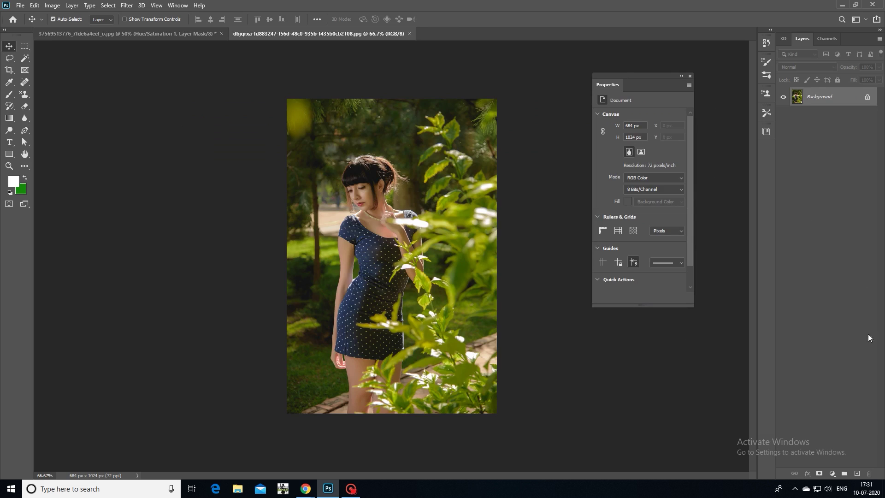
click(833, 474)
Step: Add a Selective Color layer and warm the Greens by cutting cyan and boosting magenta
click(837, 469)
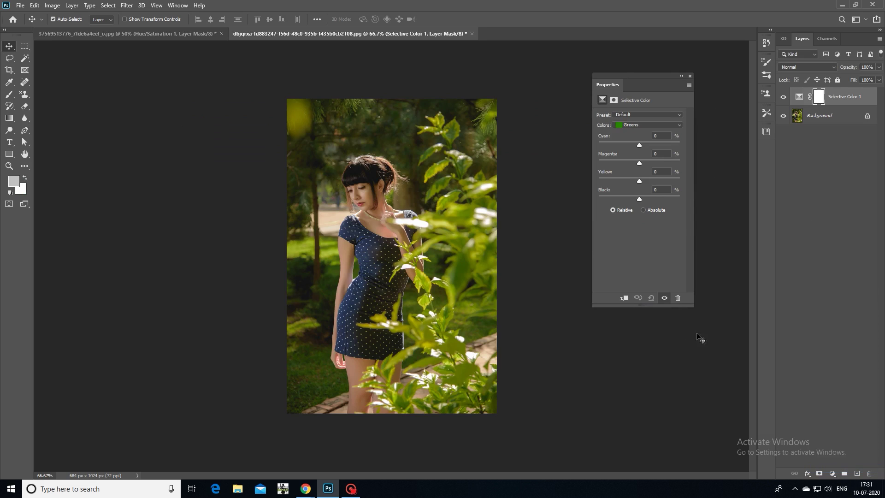
click(639, 145)
drag(674, 181, 626, 184)
drag(669, 164, 674, 164)
drag(599, 145, 604, 146)
Step: Set the Yellows to Cyan -91, Magenta +35, Yellow +80 and view at 100%
click(649, 123)
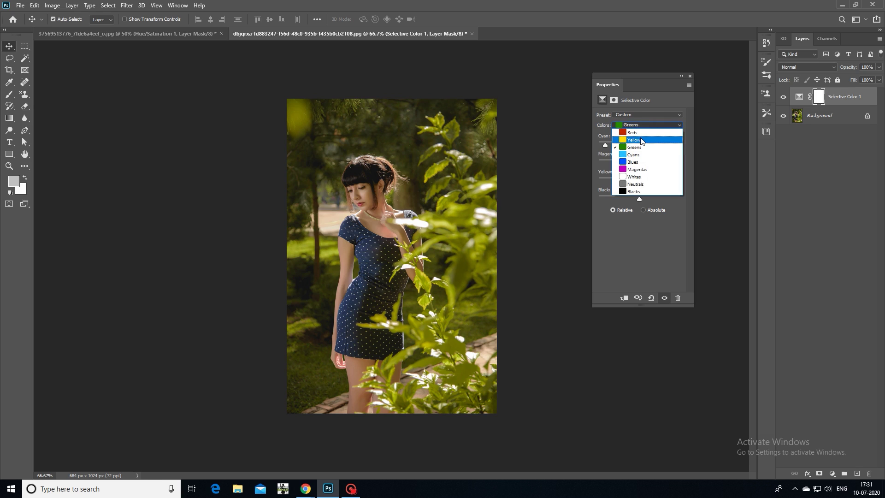
click(636, 140)
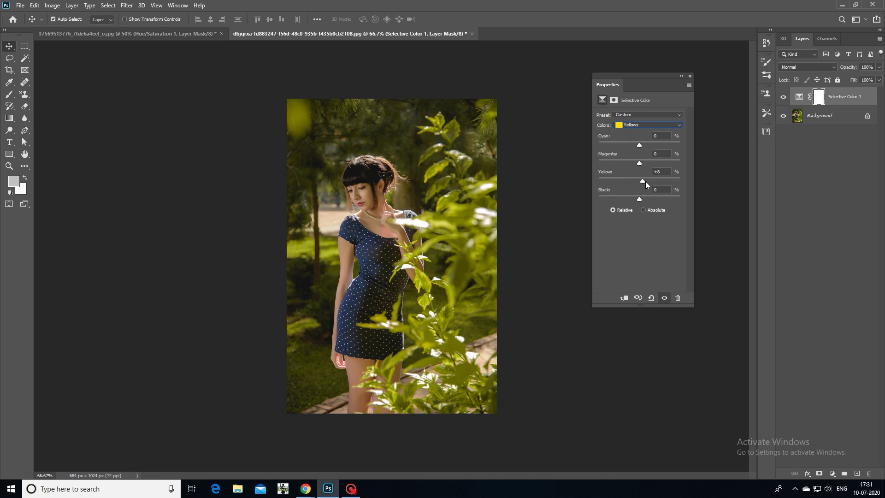
mouse_move(671, 182)
mouse_down()
mouse_move(590, 189)
mouse_move(673, 192)
mouse_up()
drag(675, 190, 632, 195)
mouse_move(662, 193)
mouse_down()
mouse_move(673, 192)
mouse_move(666, 165)
mouse_move(616, 145)
mouse_up()
key(ctrl+plus)
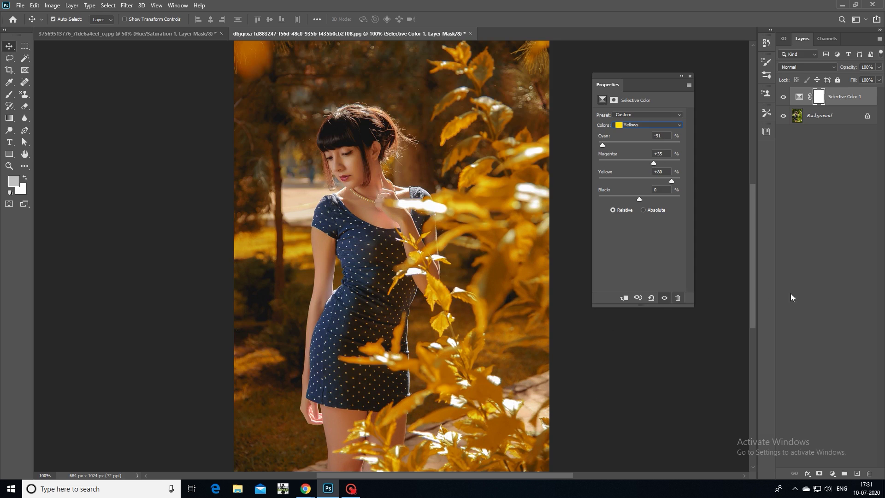
click(833, 473)
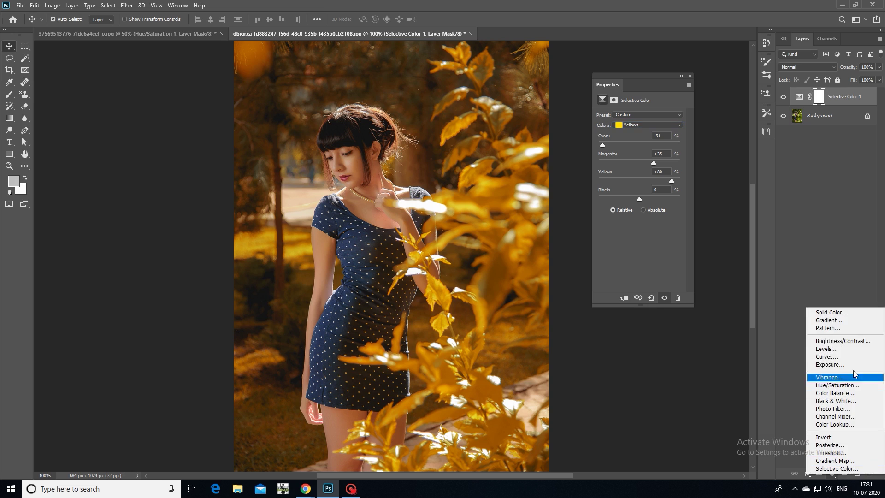
Step: Add a Hue/Saturation layer with Master Hue shifted toward orange (-18)
click(851, 386)
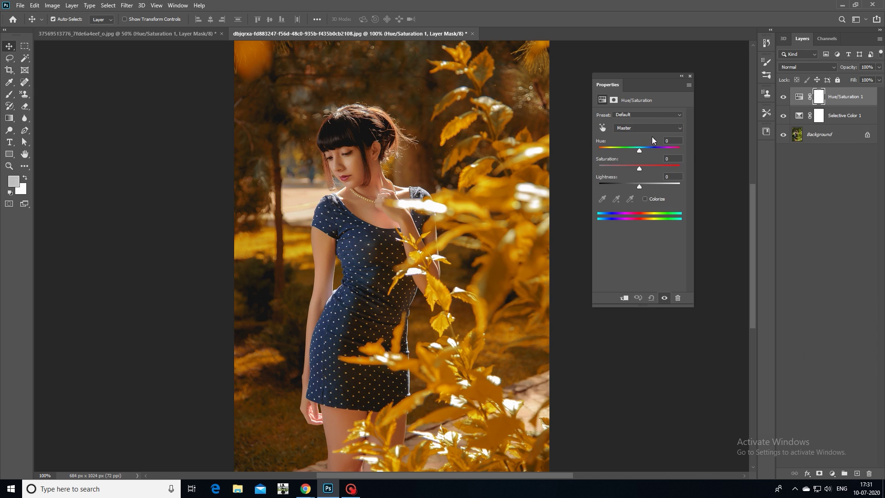
drag(640, 154, 635, 154)
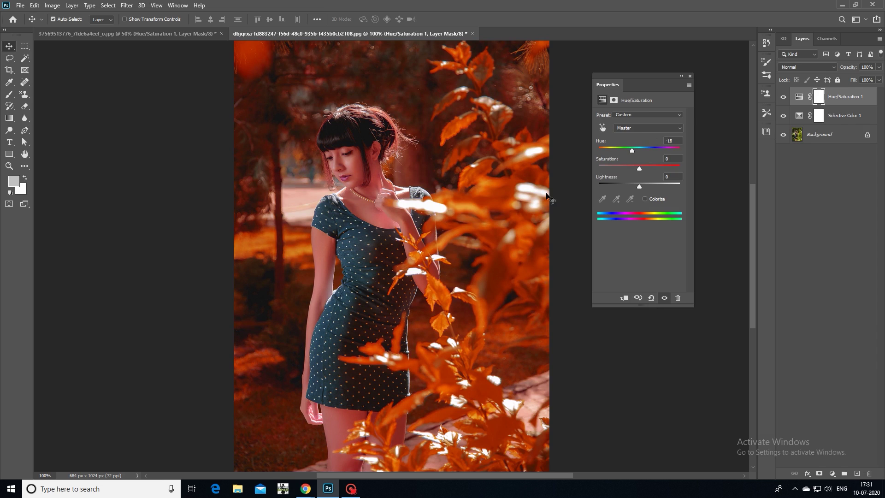
key(ctrl+minus)
key(ctrl+equal)
click(9, 94)
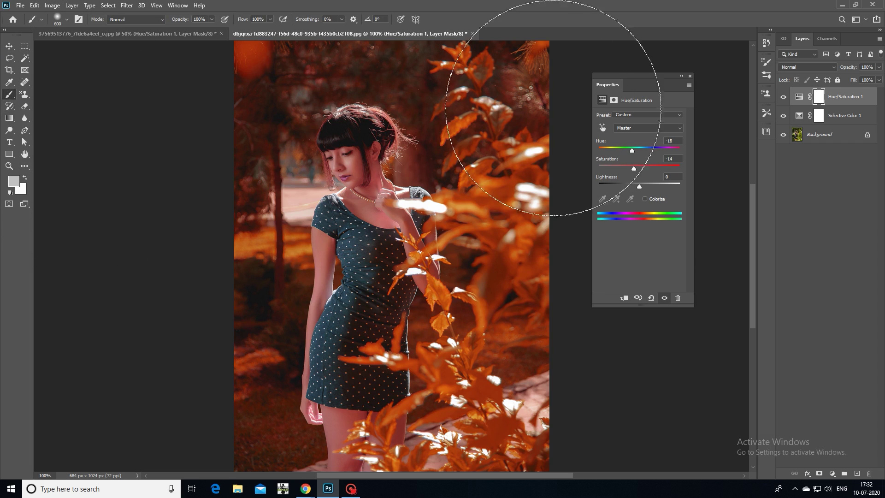
Step: Shift the Greens hue to -43 for deeper reddish-orange foliage
click(627, 128)
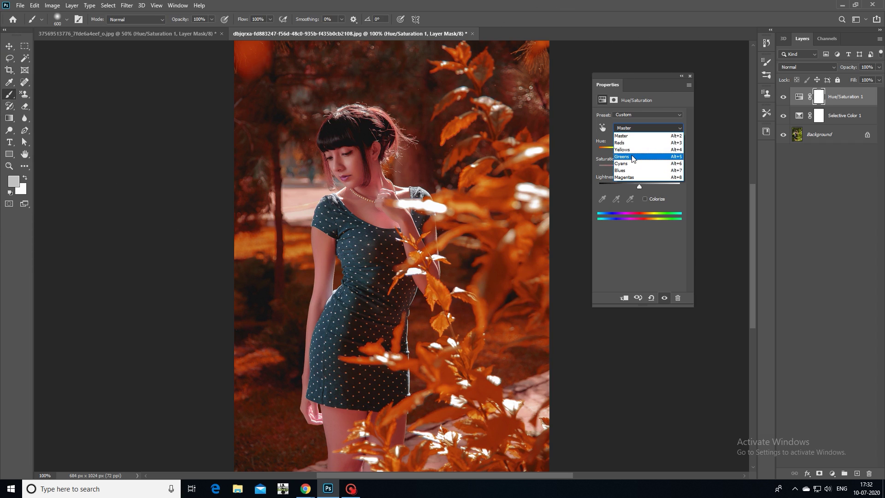
click(633, 157)
drag(639, 151, 604, 151)
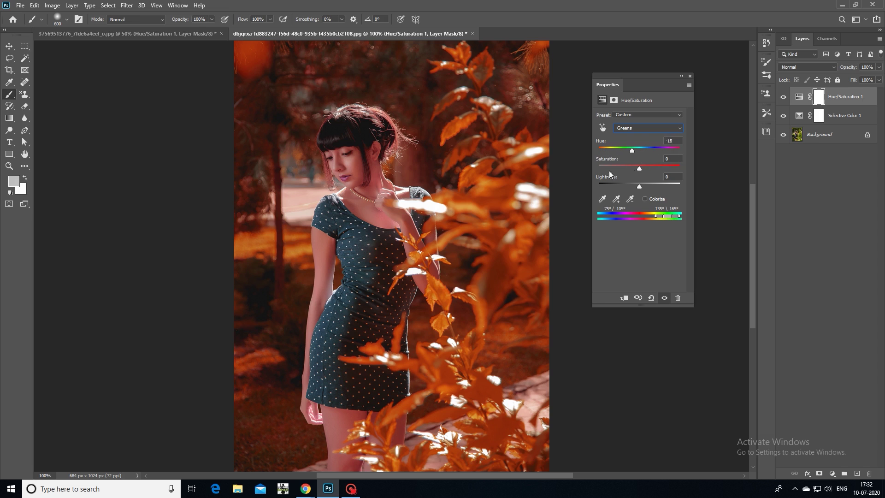
key(v)
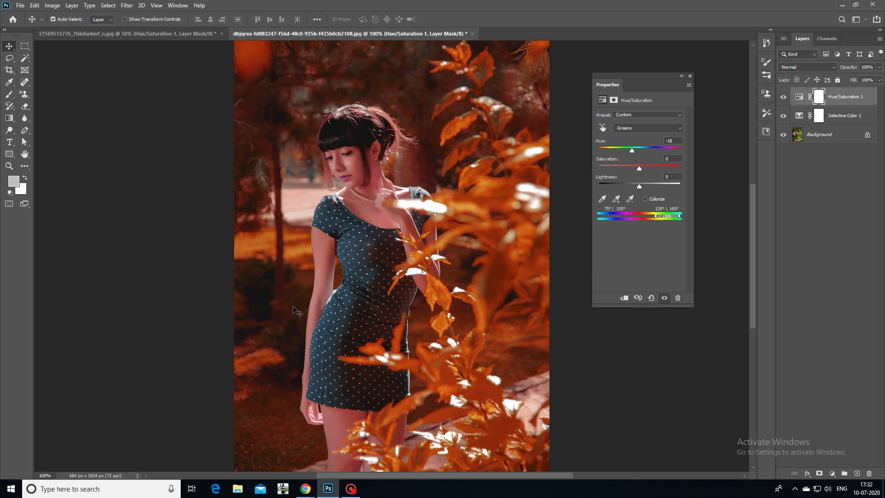
mouse_move(631, 155)
mouse_down()
mouse_move(609, 164)
mouse_move(623, 173)
mouse_up()
Step: Shift the Cyans hue on the dress, then select the Hue/Saturation mask
click(626, 128)
click(632, 166)
mouse_move(640, 151)
mouse_down()
mouse_move(612, 163)
mouse_move(640, 164)
mouse_up()
click(9, 95)
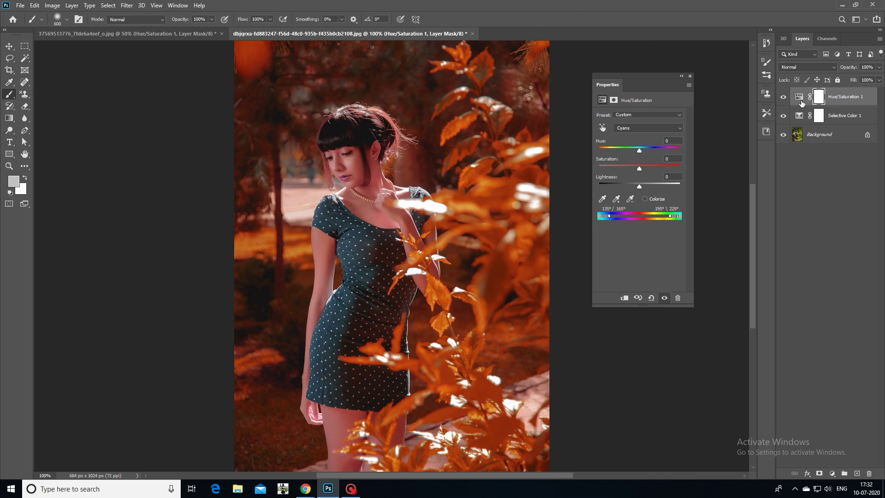
click(820, 97)
Step: Zoom in on the woman's face and pick a darker grey painting colour
key(bracketleft)
key(bracketleft)
key(bracketleft)
key(bracketleft)
key(bracketleft)
key(bracketleft)
key(bracketleft)
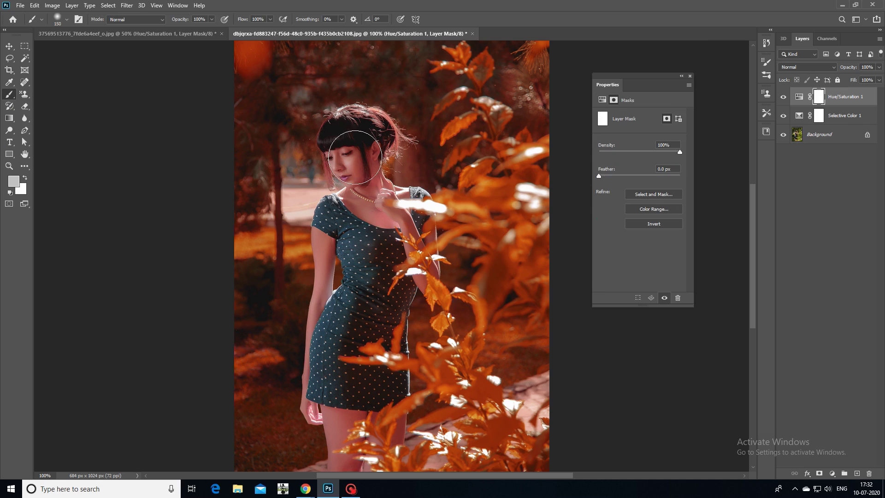
key(ctrl+plus)
drag(360, 158, 392, 251)
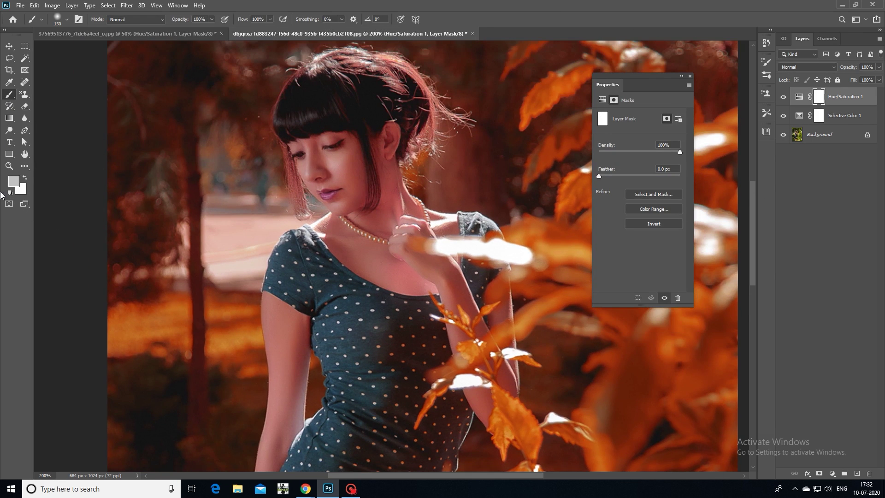
click(14, 185)
drag(645, 237, 628, 250)
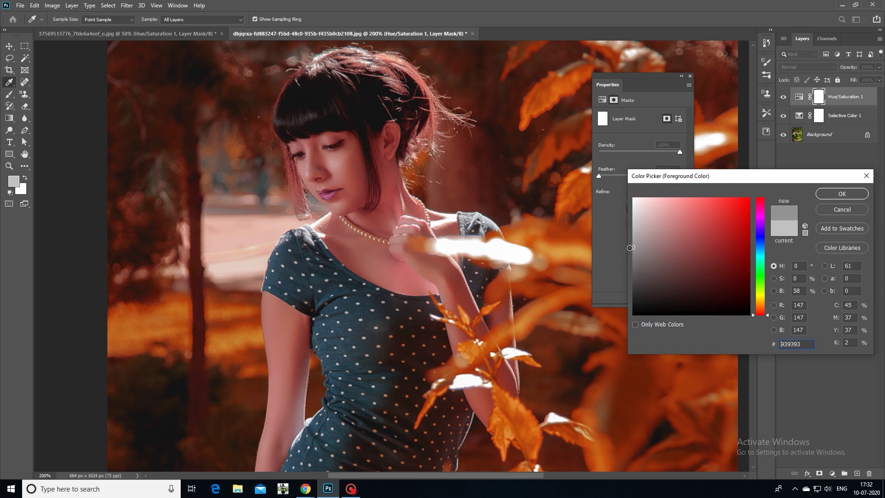
click(841, 199)
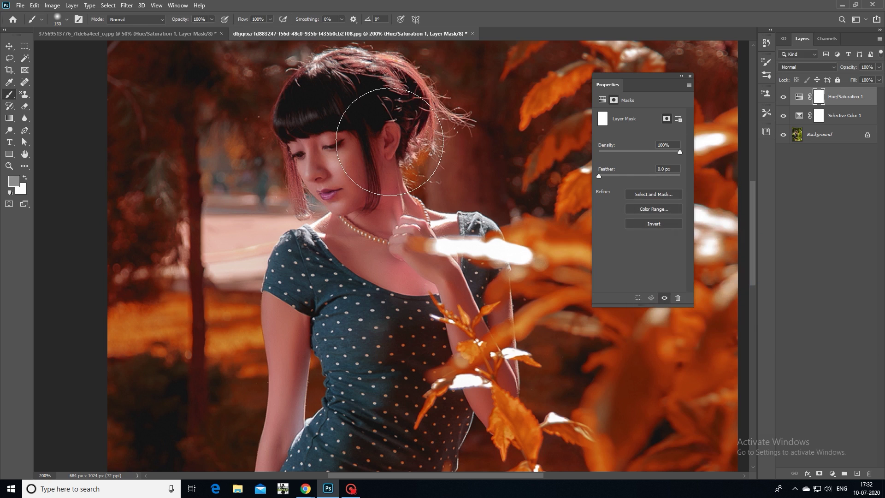
Step: Paint grey on the mask over the jaw, neck, hand and chest
key(bracketleft)
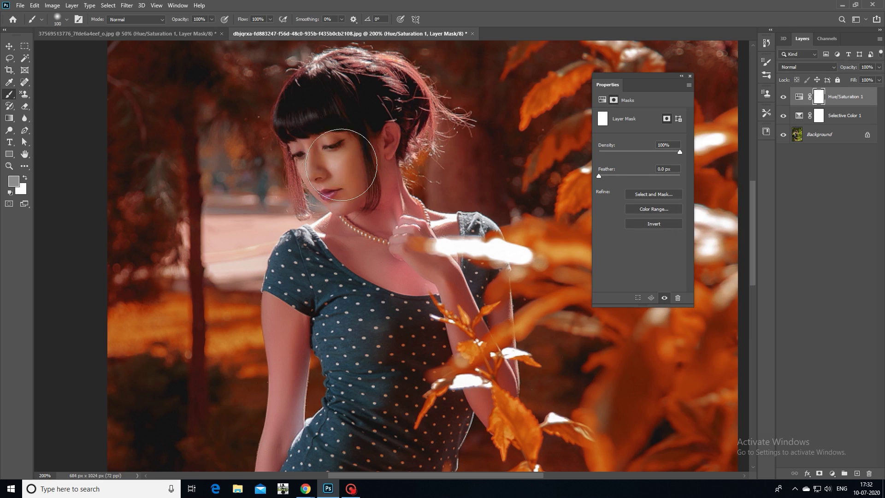
mouse_move(367, 174)
mouse_down()
mouse_move(383, 218)
mouse_move(357, 220)
mouse_up()
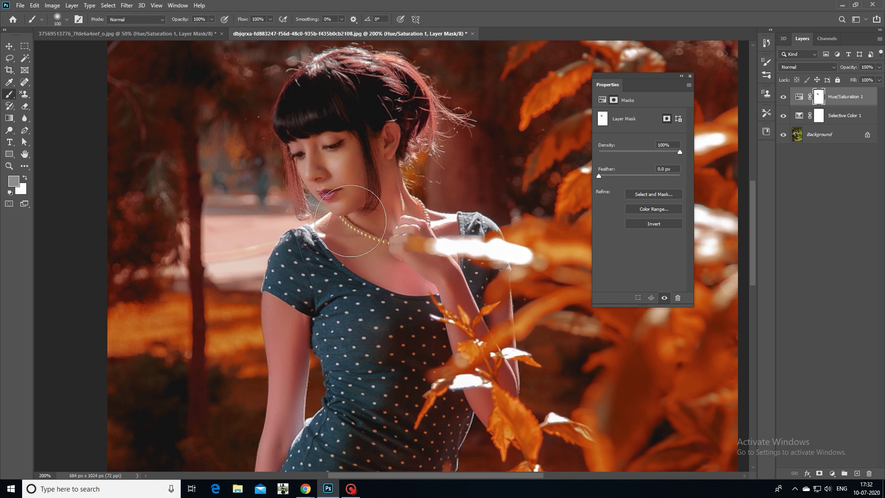
drag(357, 220, 425, 257)
drag(425, 258, 447, 269)
Step: Paint white over the fingers with a smaller brush to restore natural skin
click(25, 177)
key(bracketleft)
key(bracketleft)
key(bracketleft)
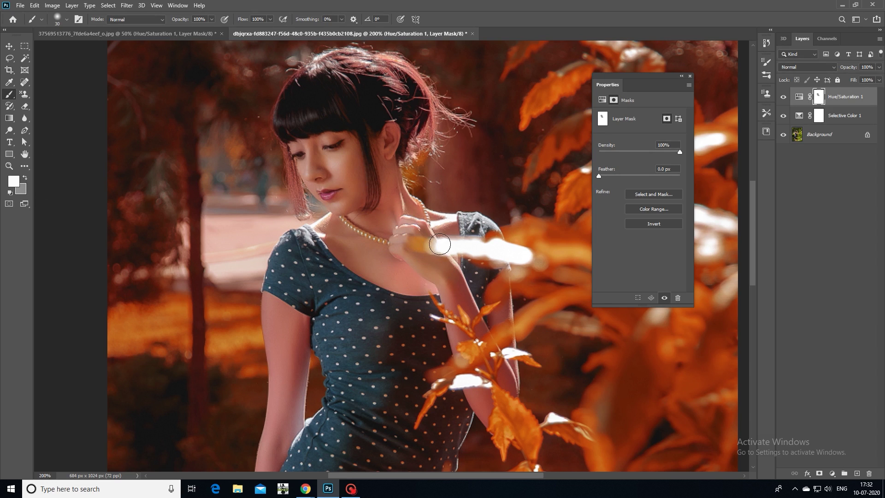
drag(428, 246, 423, 242)
key(bracketleft)
click(28, 178)
Step: With a slightly larger brush, paint grey on the Hue/Saturation mask over the hanging hand while panning down
key(bracketright)
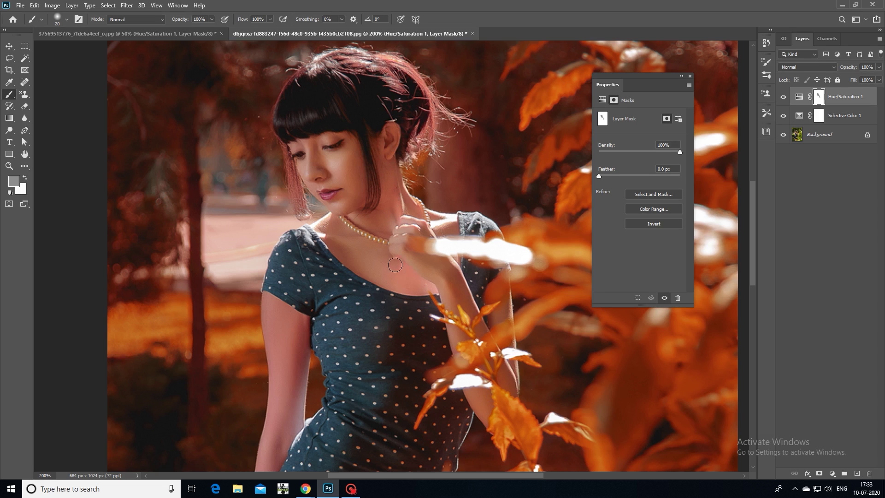
drag(345, 259, 349, 185)
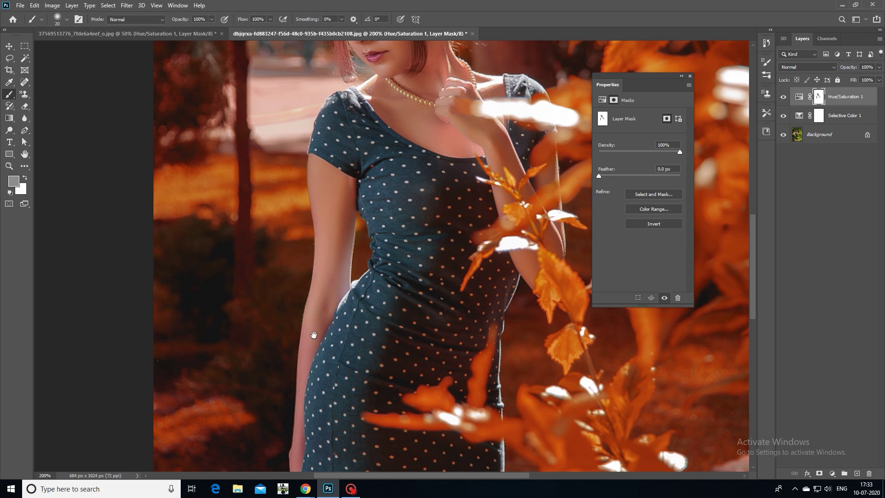
drag(319, 325, 344, 211)
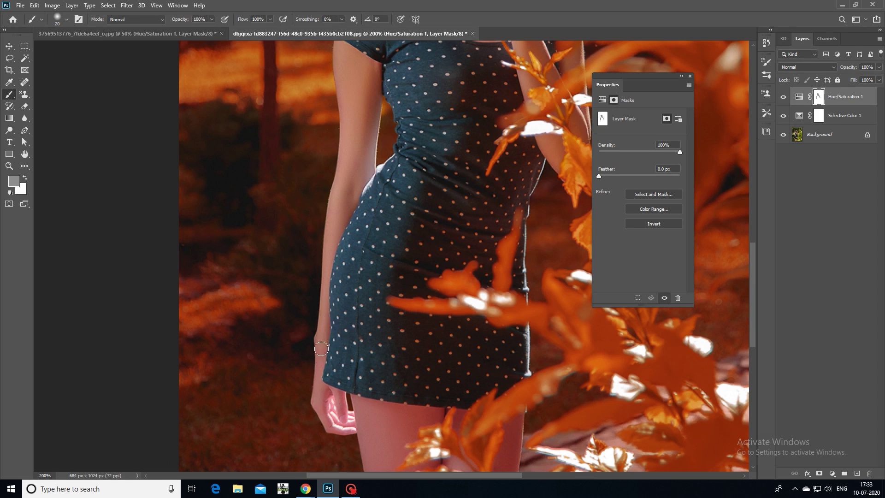
drag(327, 408, 351, 427)
mouse_move(350, 414)
mouse_down()
mouse_move(390, 340)
mouse_move(360, 268)
mouse_move(292, 258)
mouse_up()
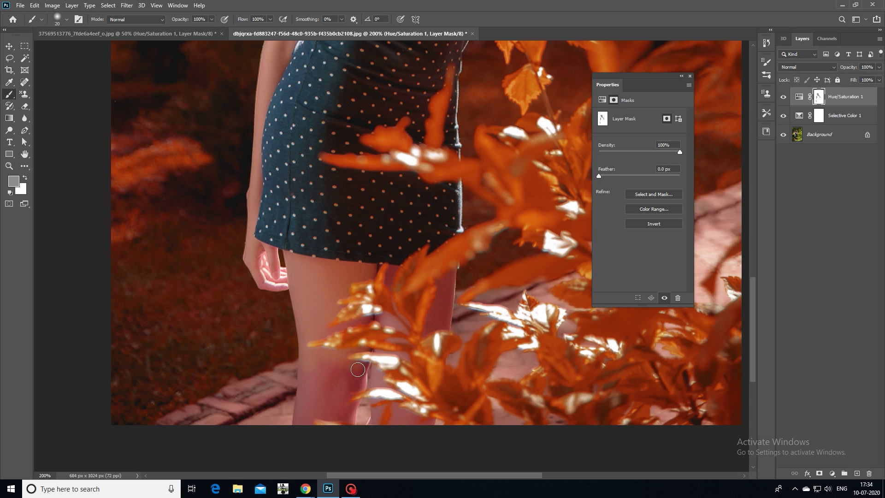
Step: Mask the lower legs to smooth their reddish blotches, adjusting brush size, then zoom out to the whole photo
mouse_move(351, 373)
mouse_down()
mouse_move(302, 382)
mouse_move(299, 424)
mouse_up()
mouse_move(330, 396)
mouse_down()
mouse_move(332, 378)
mouse_move(349, 382)
mouse_up()
mouse_move(350, 416)
mouse_down()
mouse_move(332, 406)
mouse_move(348, 383)
mouse_move(361, 319)
mouse_up()
key(bracketleft)
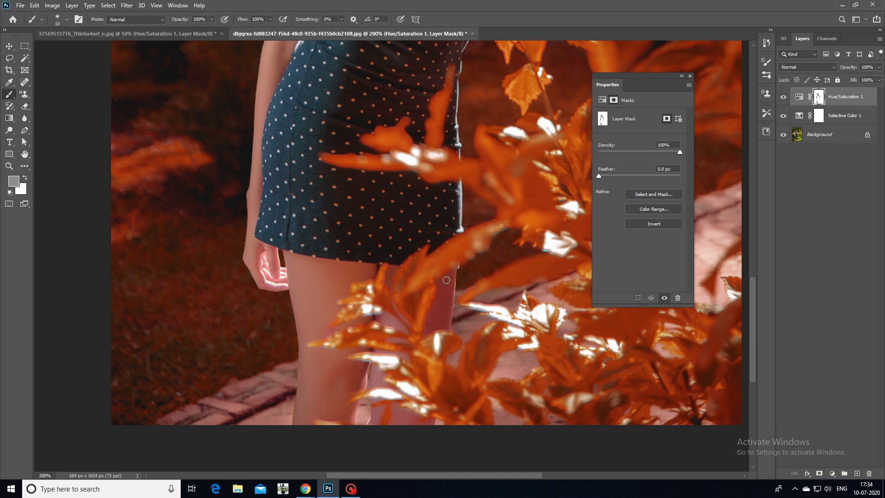
key(bracketright)
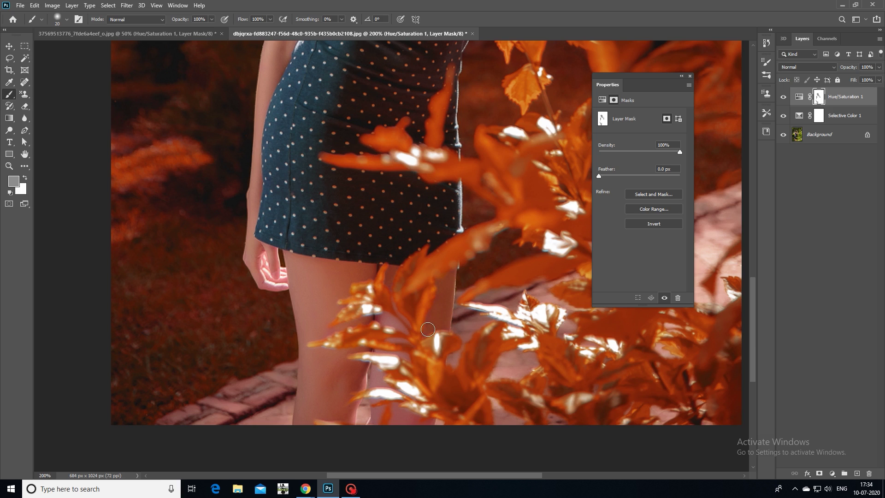
key(bracketleft)
key(bracketright)
key(ctrl+minus)
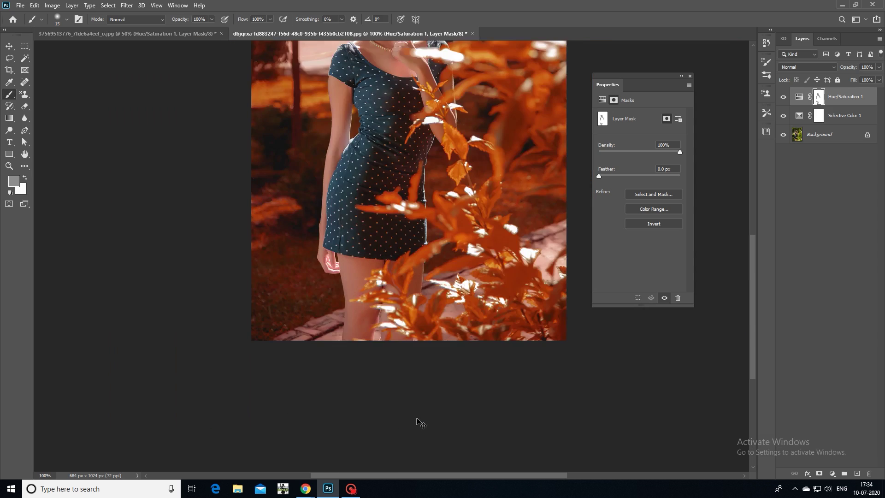
key(ctrl+minus)
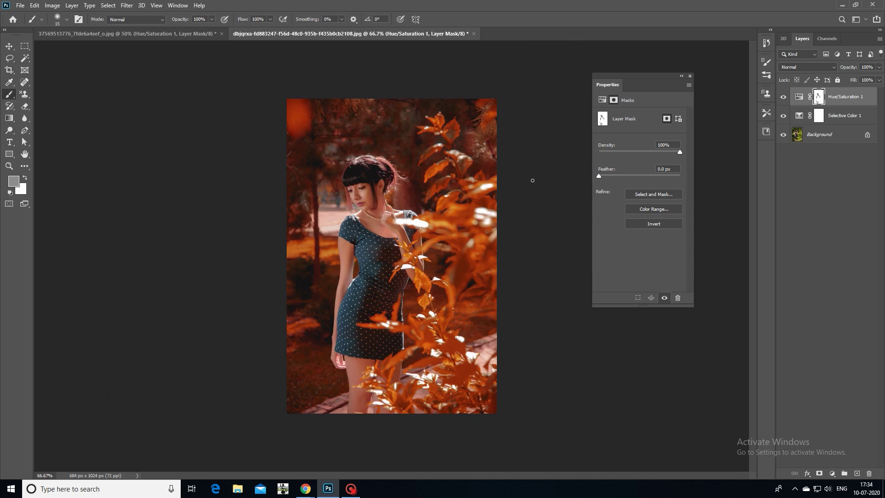
key(ctrl+plus)
key(ctrl+plus)
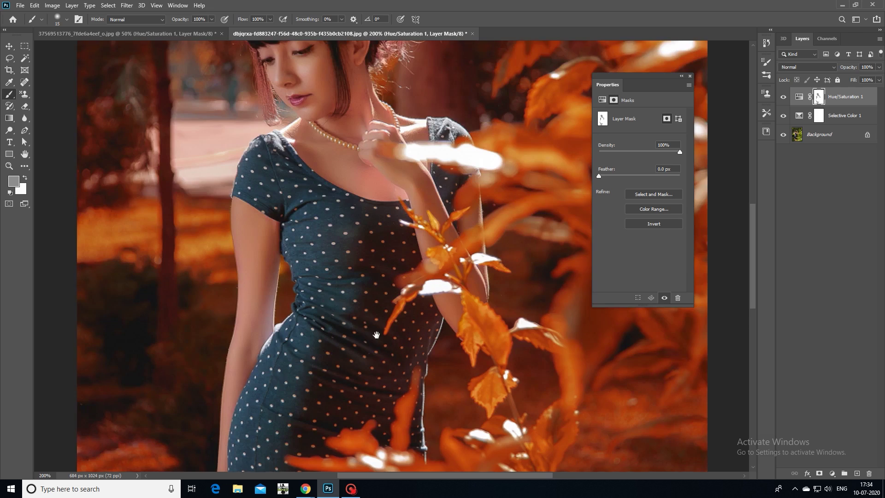
drag(376, 334, 393, 237)
drag(313, 249, 309, 203)
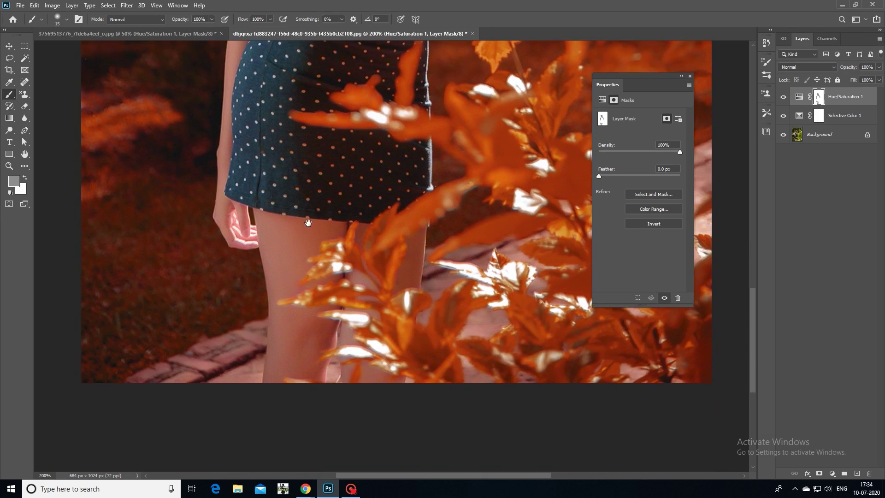
ctrl+click(819, 97)
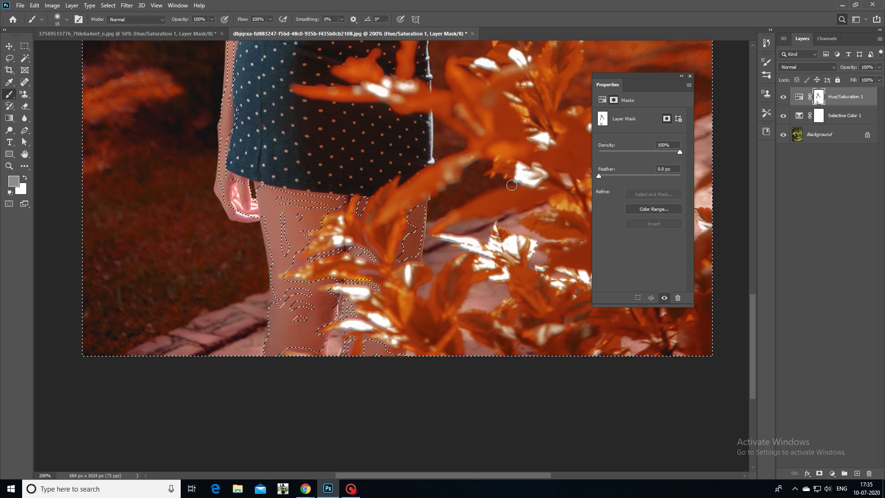
key(ctrl+f)
key(Escape)
key(ctrl+d)
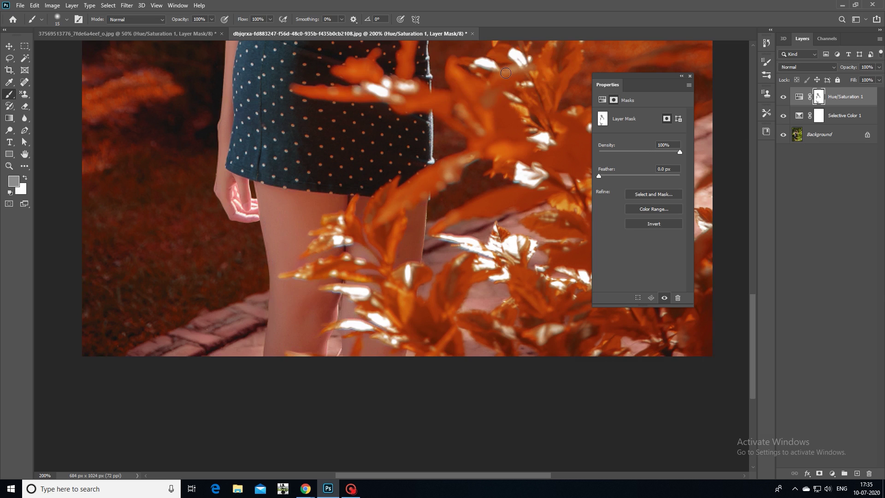
click(14, 180)
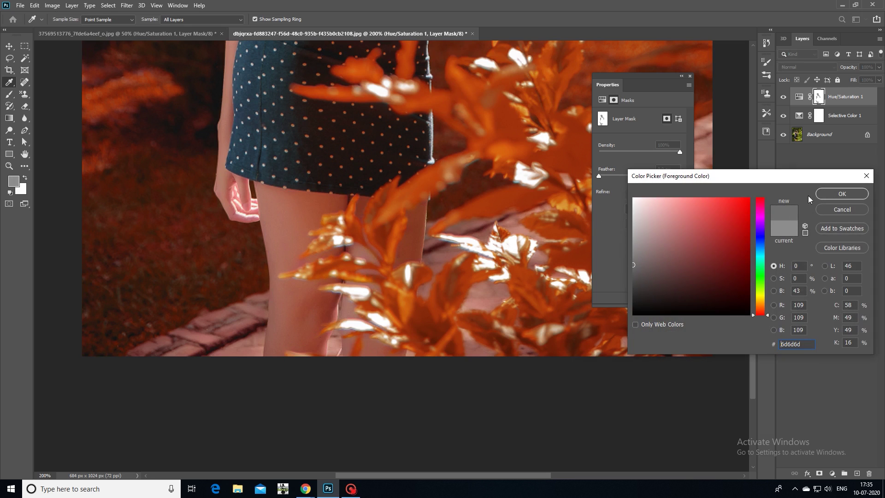
click(843, 194)
key(bracketright)
key(bracketright)
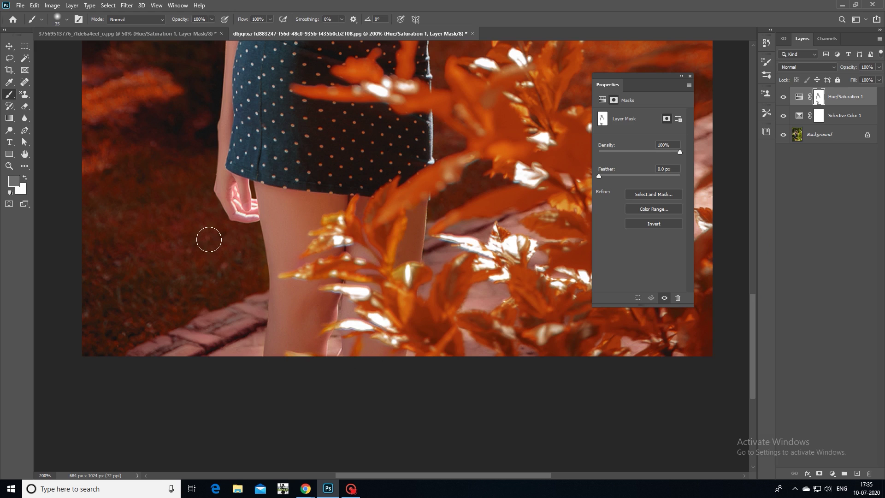
key(ctrl+minus)
key(ctrl+minus)
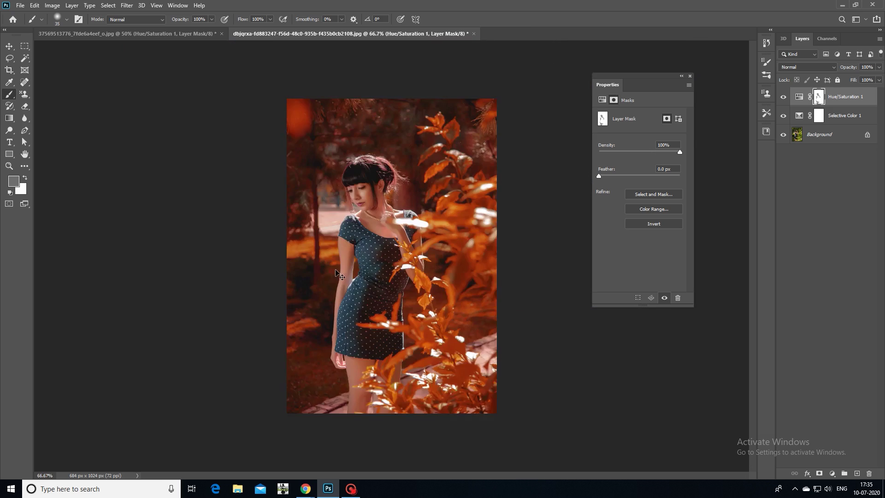
key(ctrl+minus)
key(v)
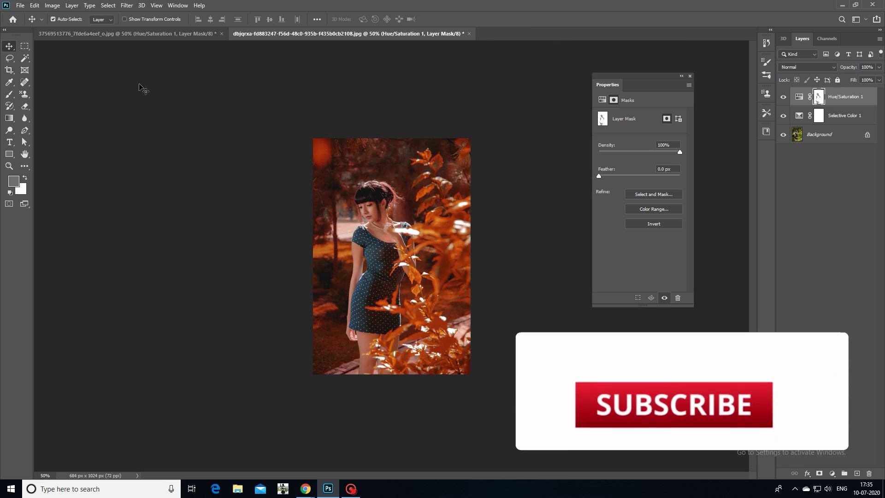
Step: Fill a new Layer 1 white, add a Camera Raw vignette (Amount −77, Feather 92), and set it to Multiply
click(857, 474)
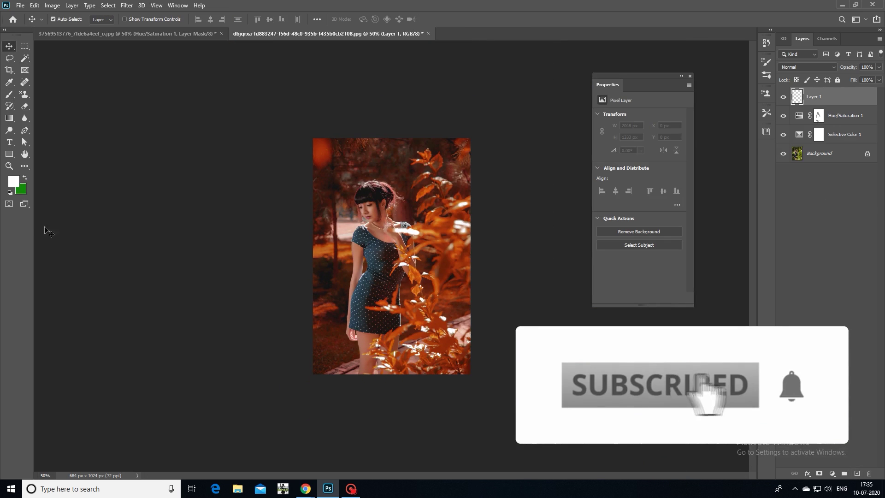
key(alt+BackSpace)
click(127, 5)
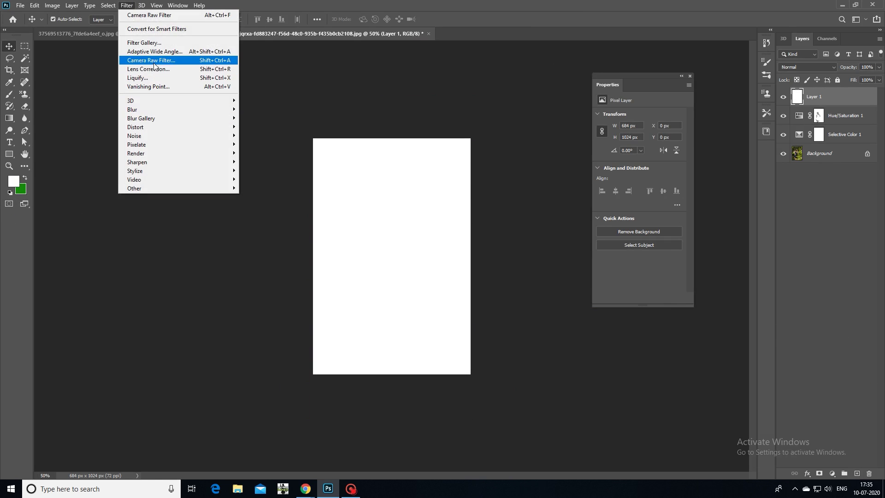
click(152, 61)
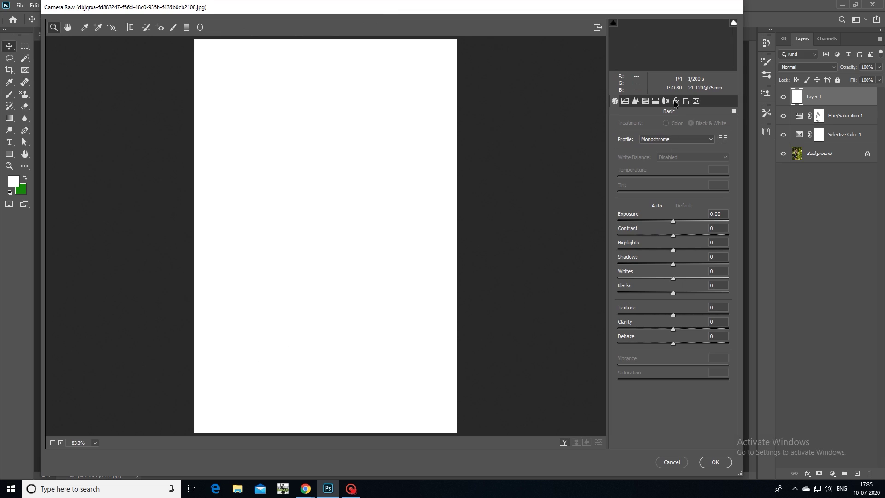
click(676, 102)
drag(674, 220, 632, 221)
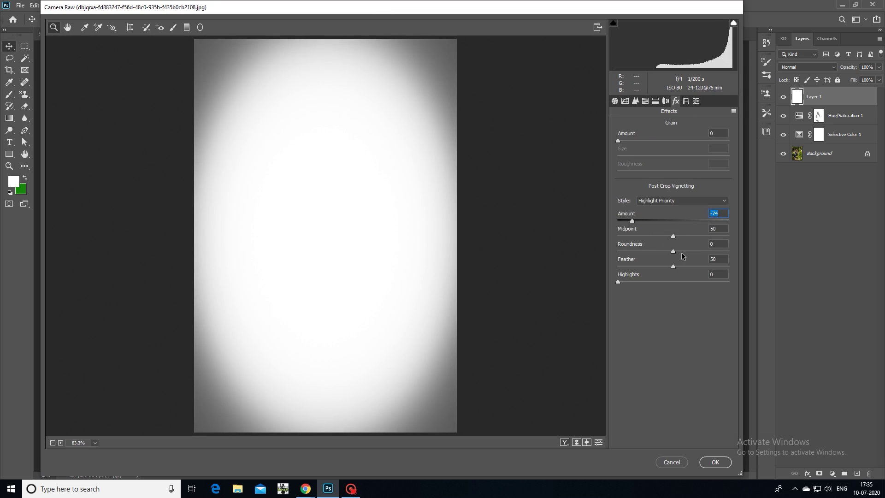
drag(689, 269, 719, 267)
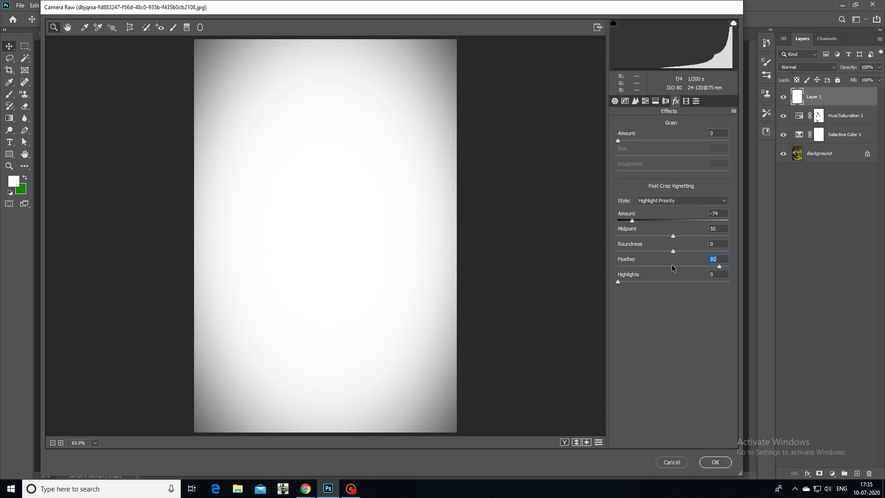
drag(632, 221, 629, 221)
click(715, 462)
click(790, 66)
click(792, 102)
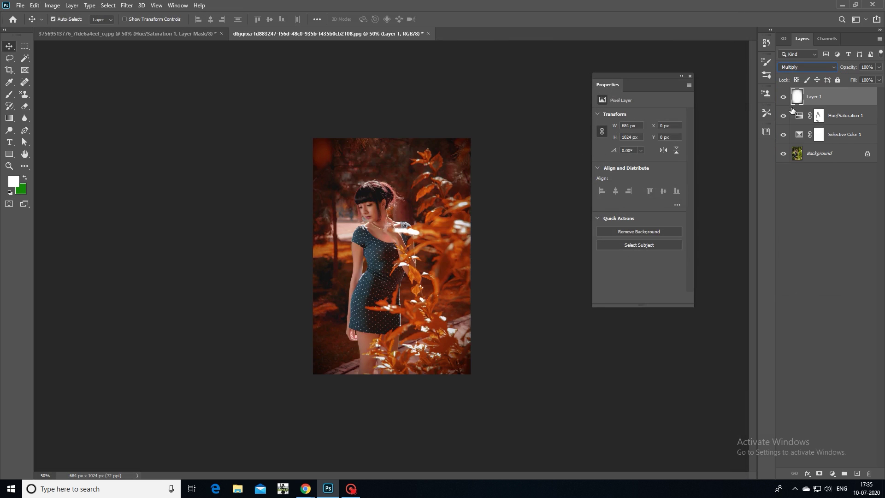
click(782, 99)
click(783, 98)
key(ctrl+plus)
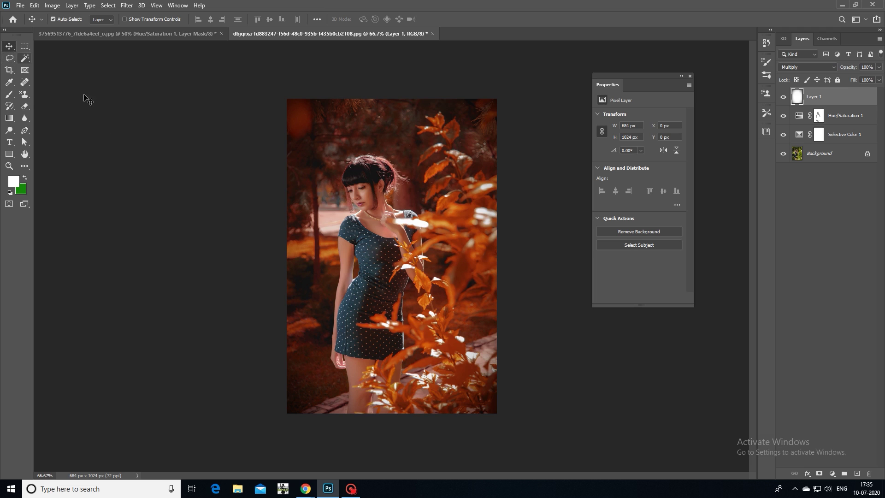
click(170, 175)
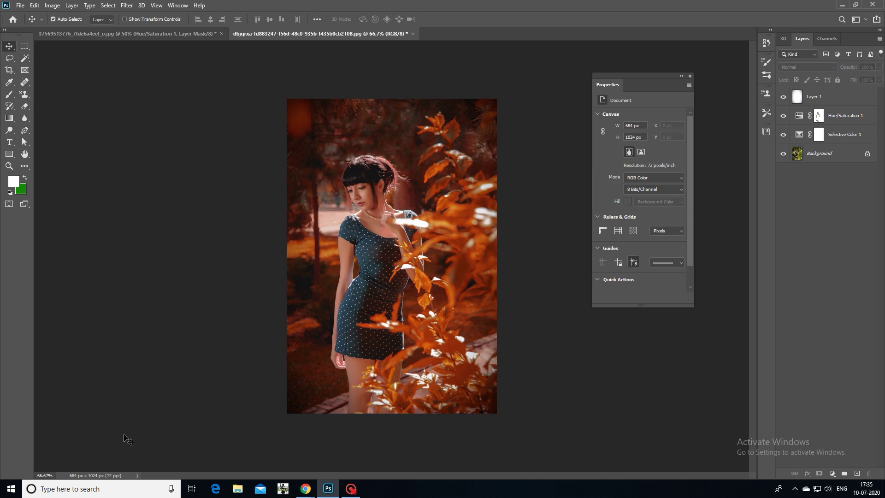